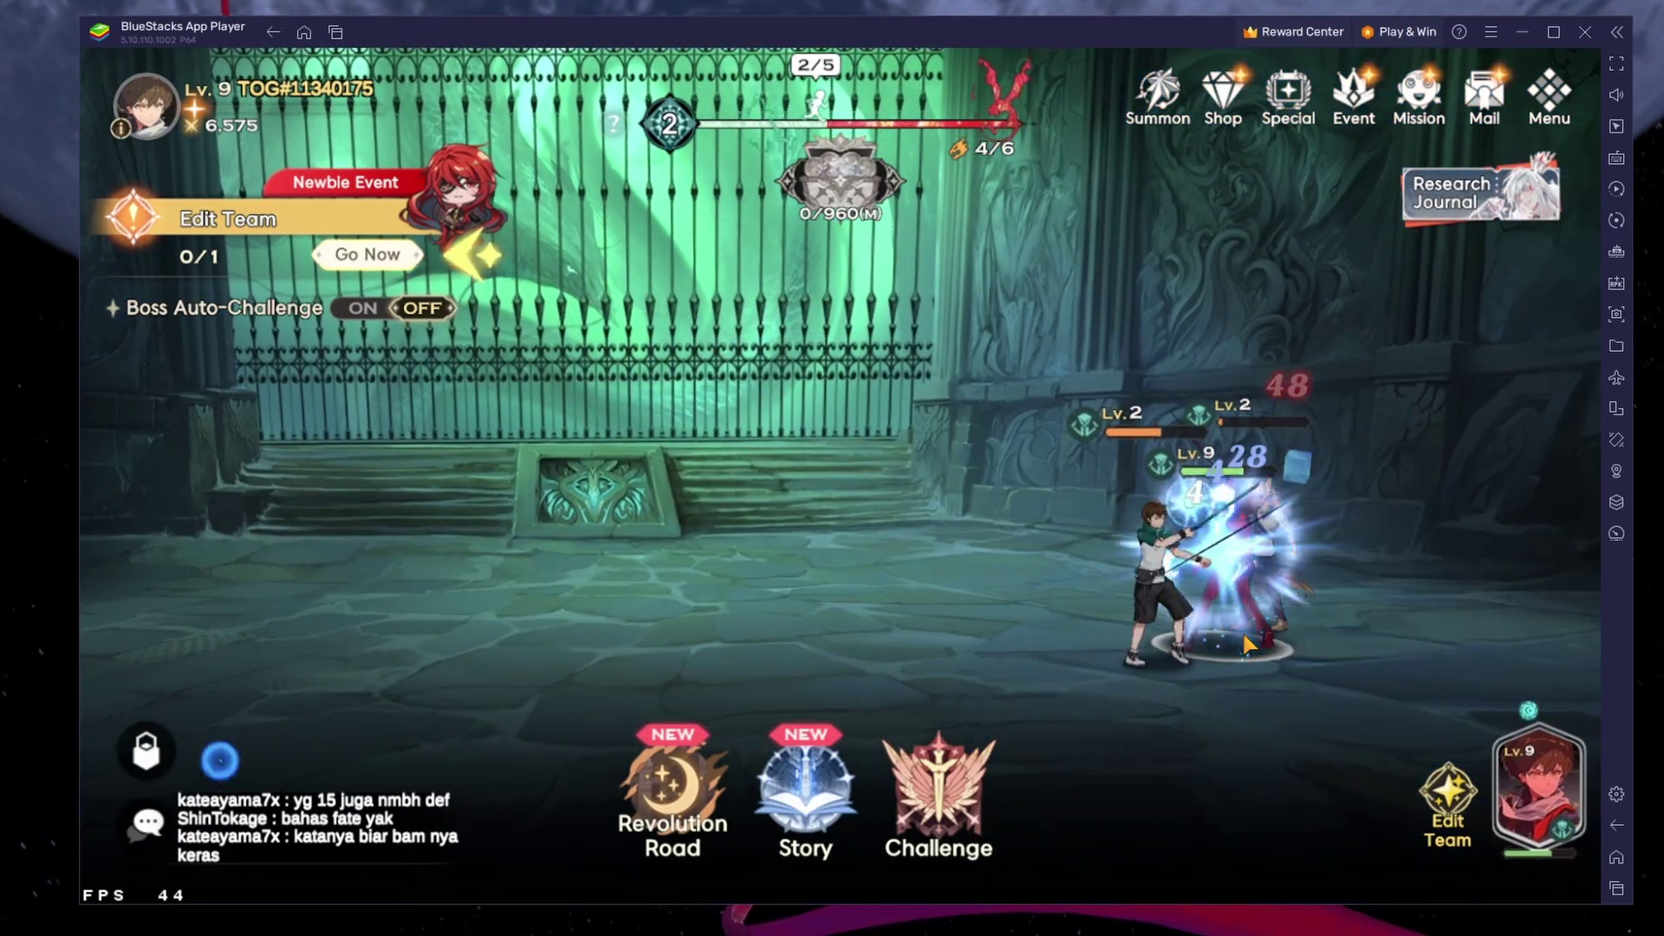
Step: Open Edit Team from the Go Now newbie task, accept the notice, and return to battle
{"action": "left_click", "coordinate": [1447, 800]}
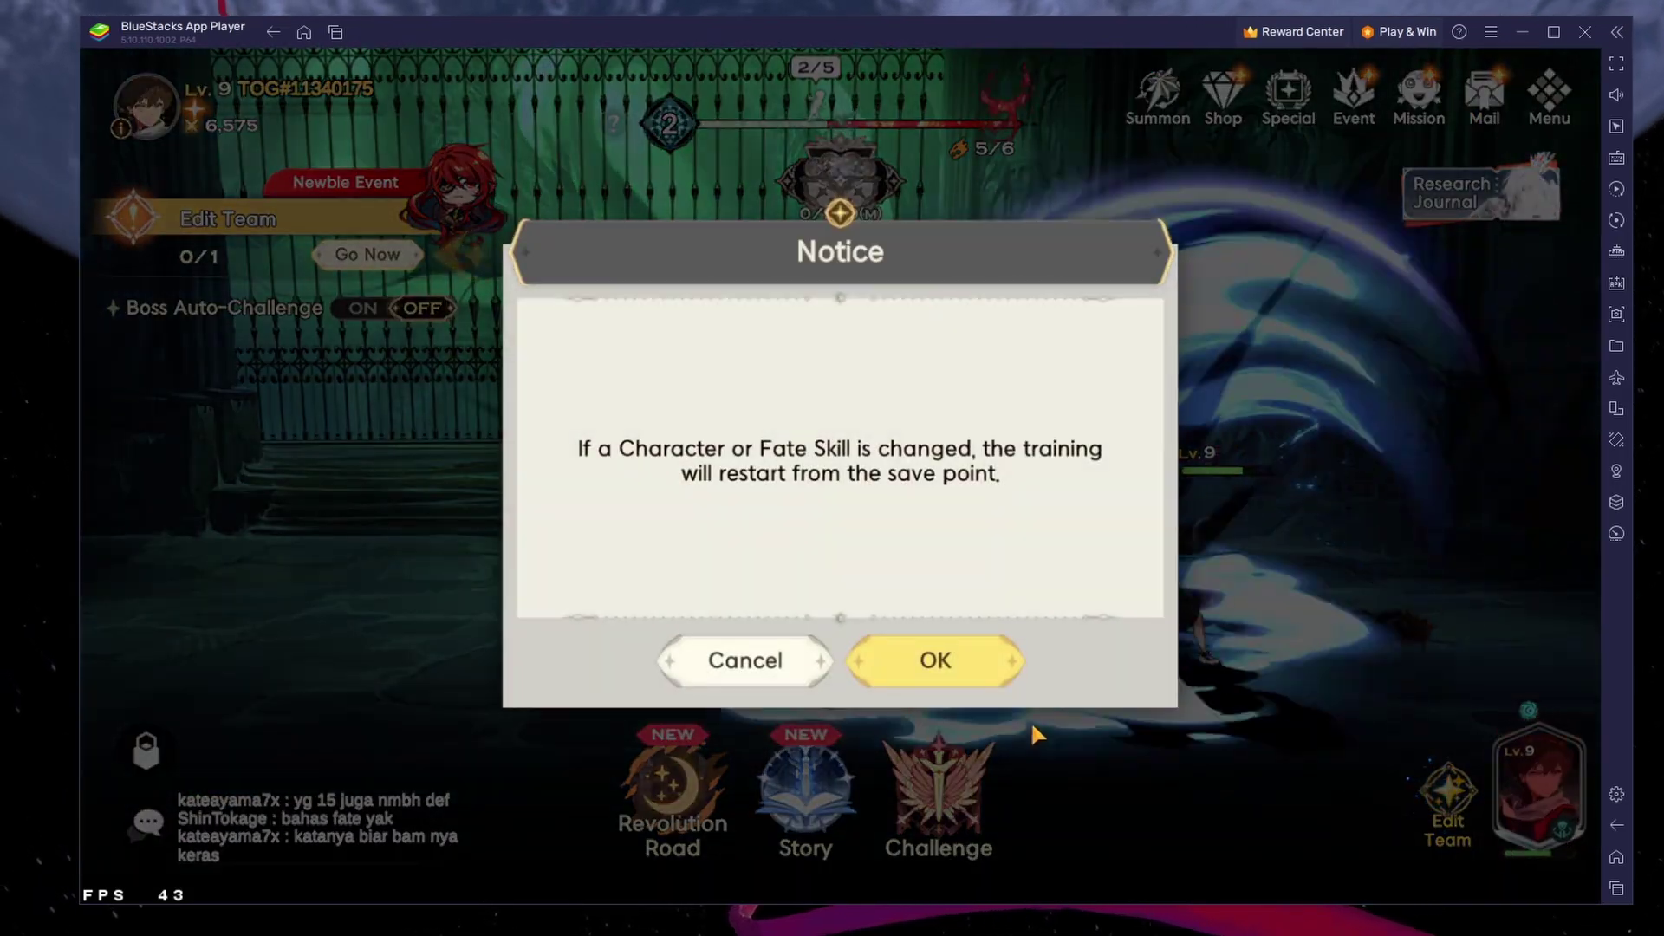
{"action": "left_click", "coordinate": [1032, 735]}
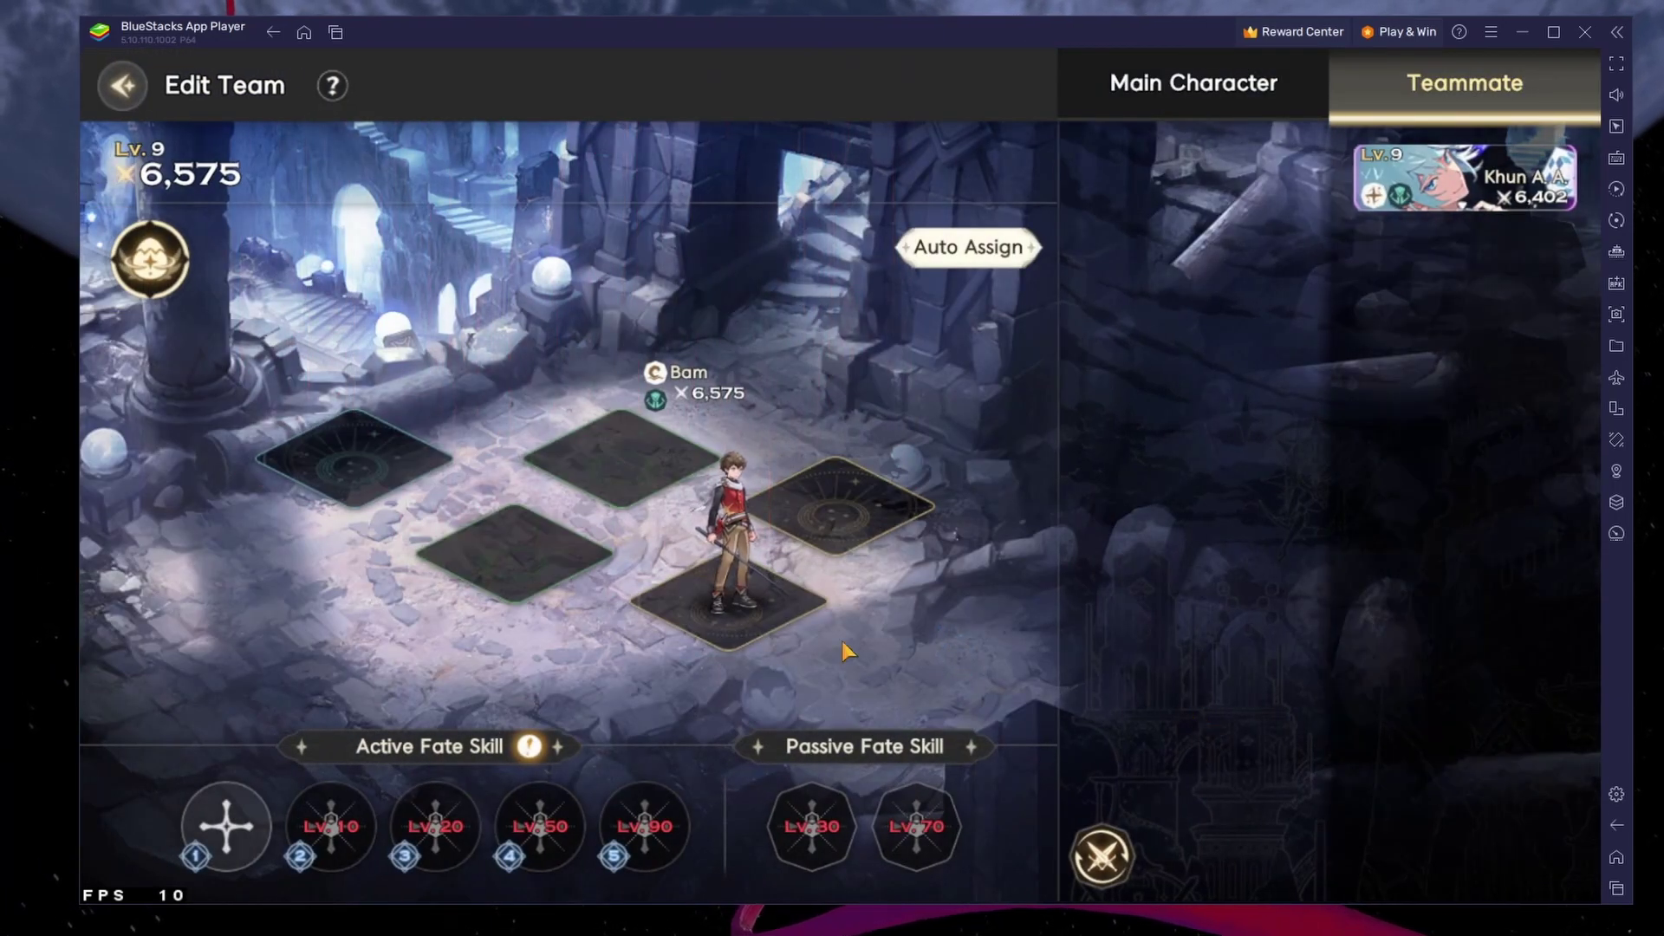
{"action": "left_click", "coordinate": [124, 85]}
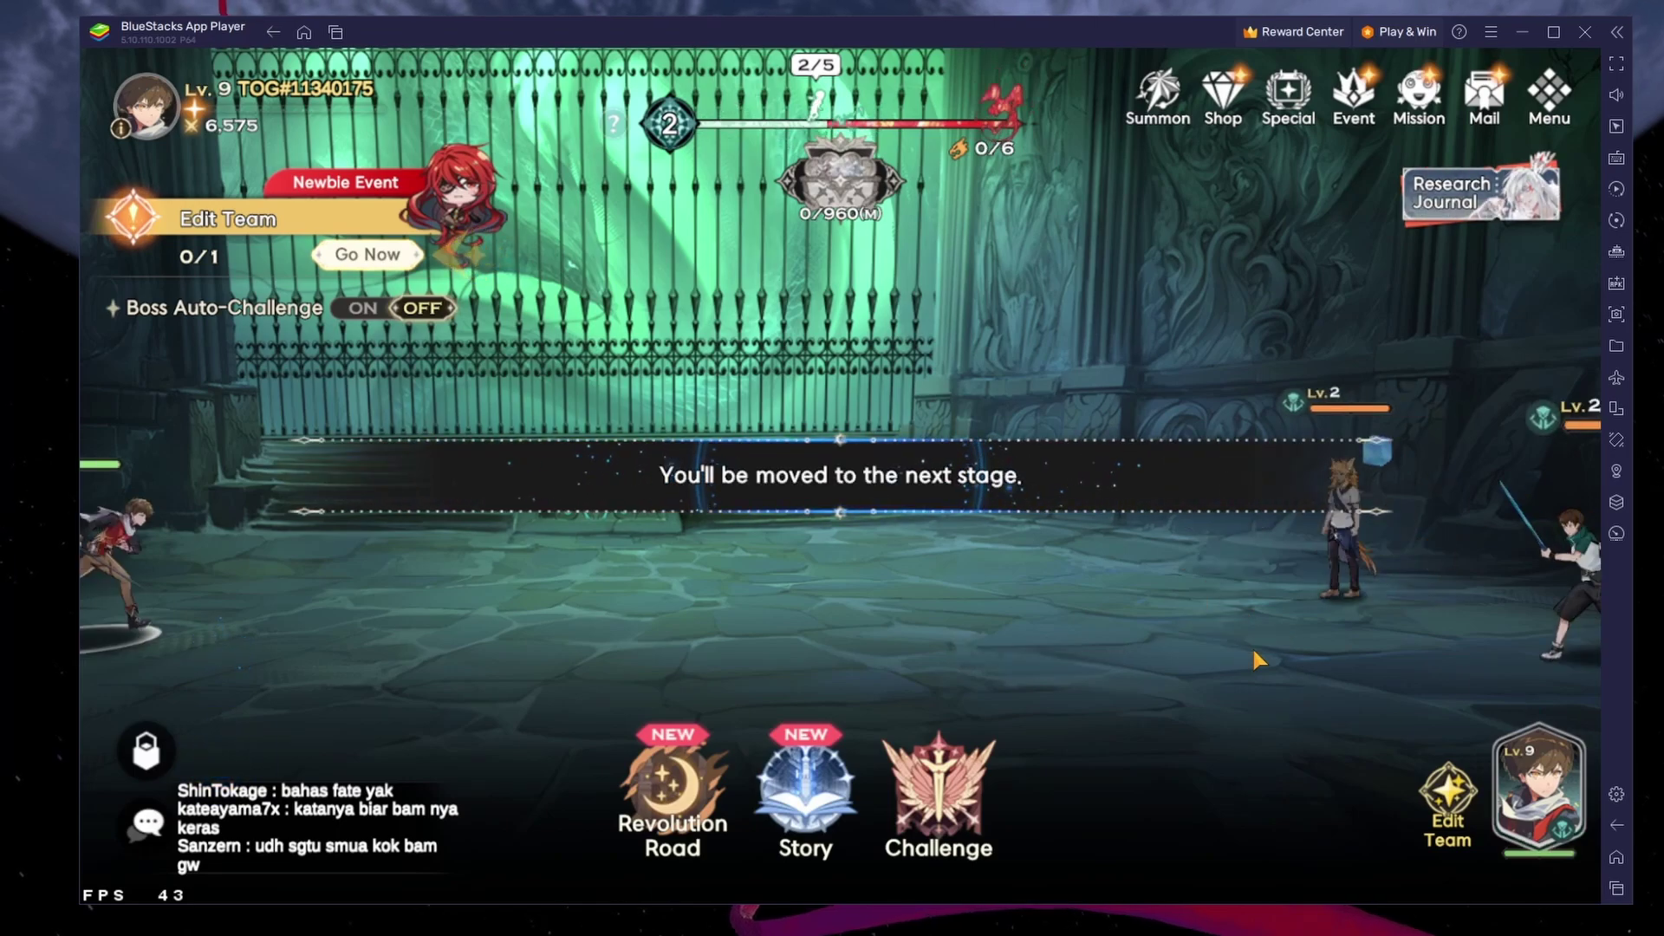
Step: Download the BlueStacks 5 installer from bluestacks.com and launch it
{"action": "left_click", "coordinate": [1617, 856]}
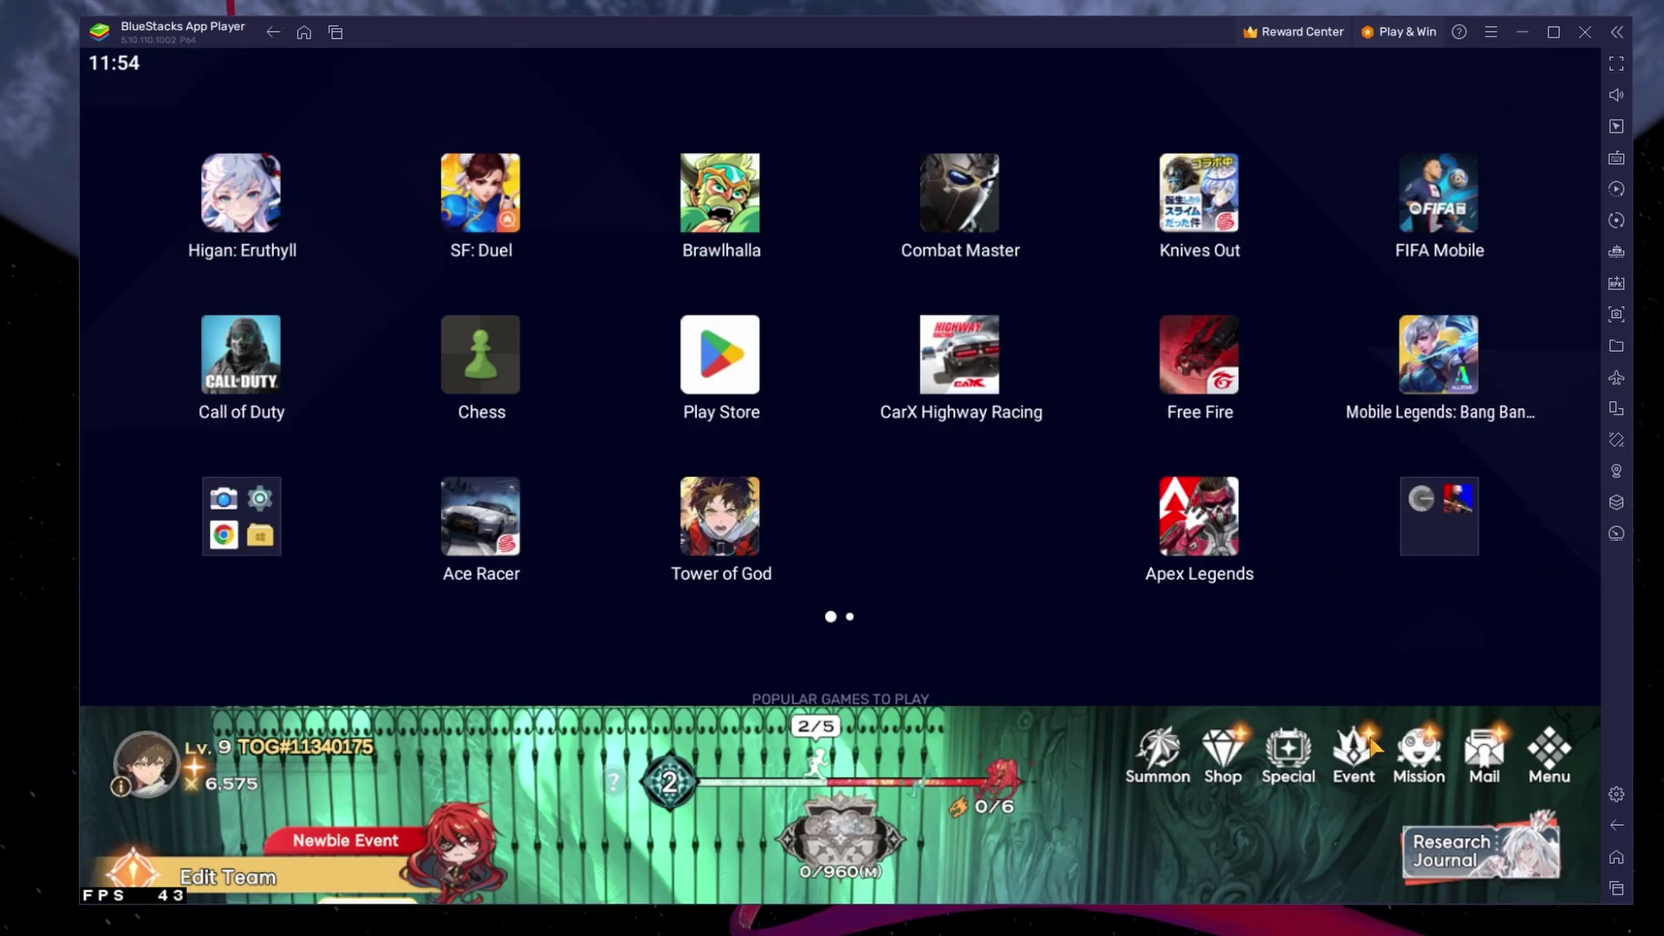
{"action": "mouse_move", "coordinate": [1054, 549]}
{"action": "left_mouse_down"}
{"action": "mouse_move", "coordinate": [460, 445]}
{"action": "mouse_move", "coordinate": [1040, 429]}
{"action": "left_mouse_up"}
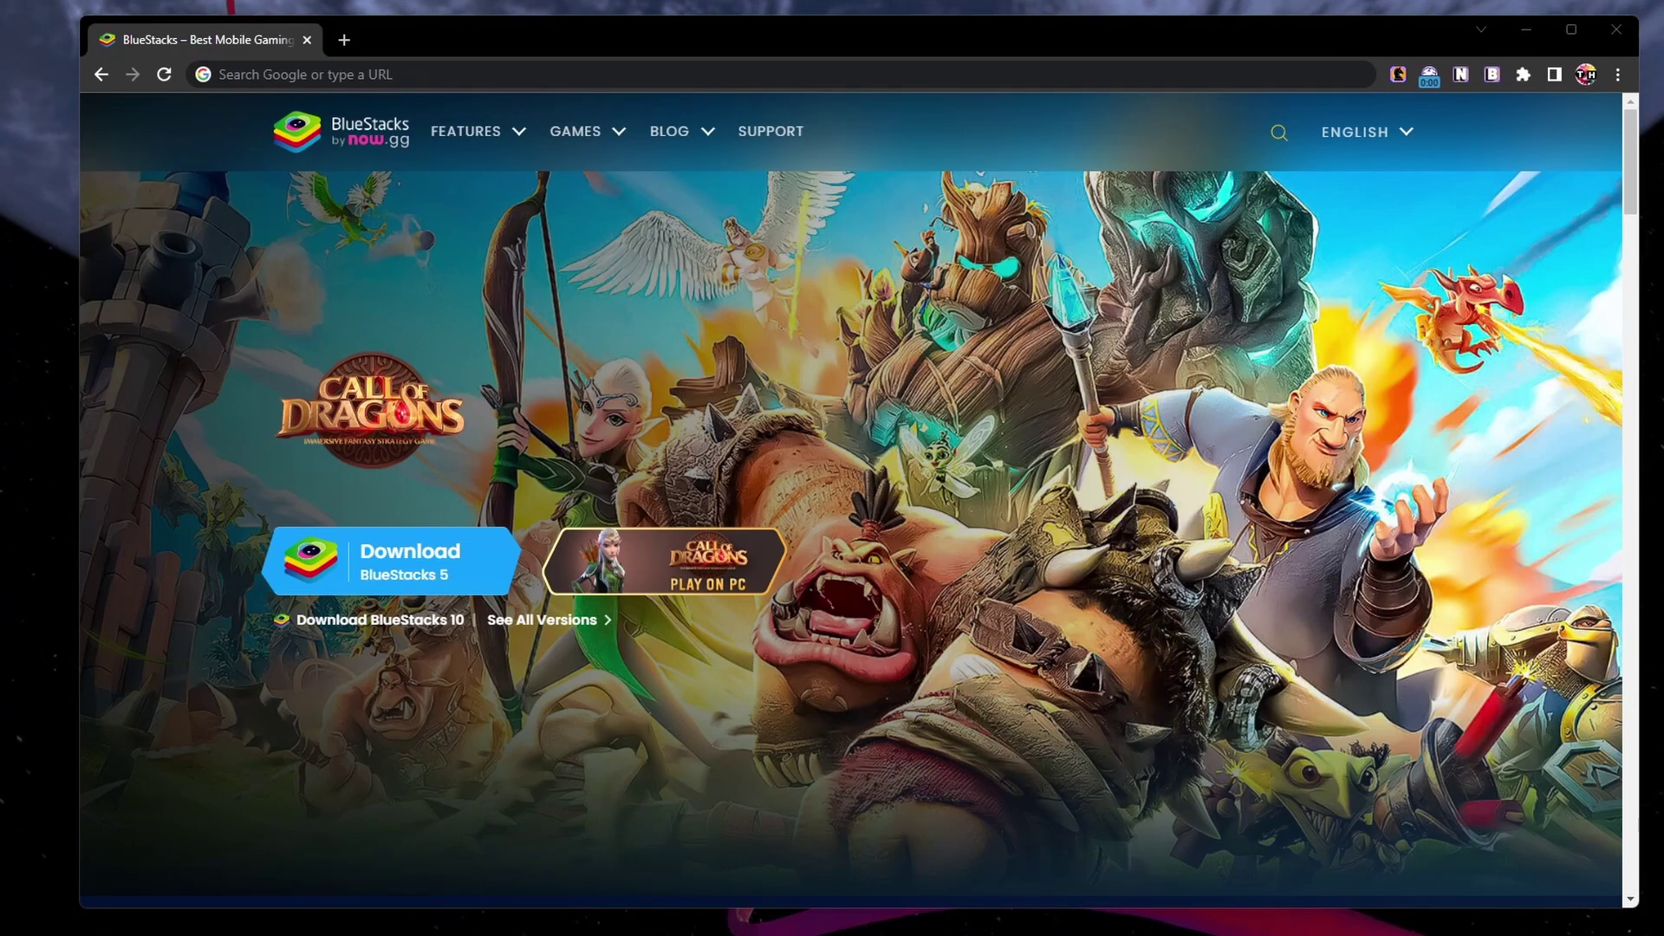
{"action": "left_click", "coordinate": [454, 571]}
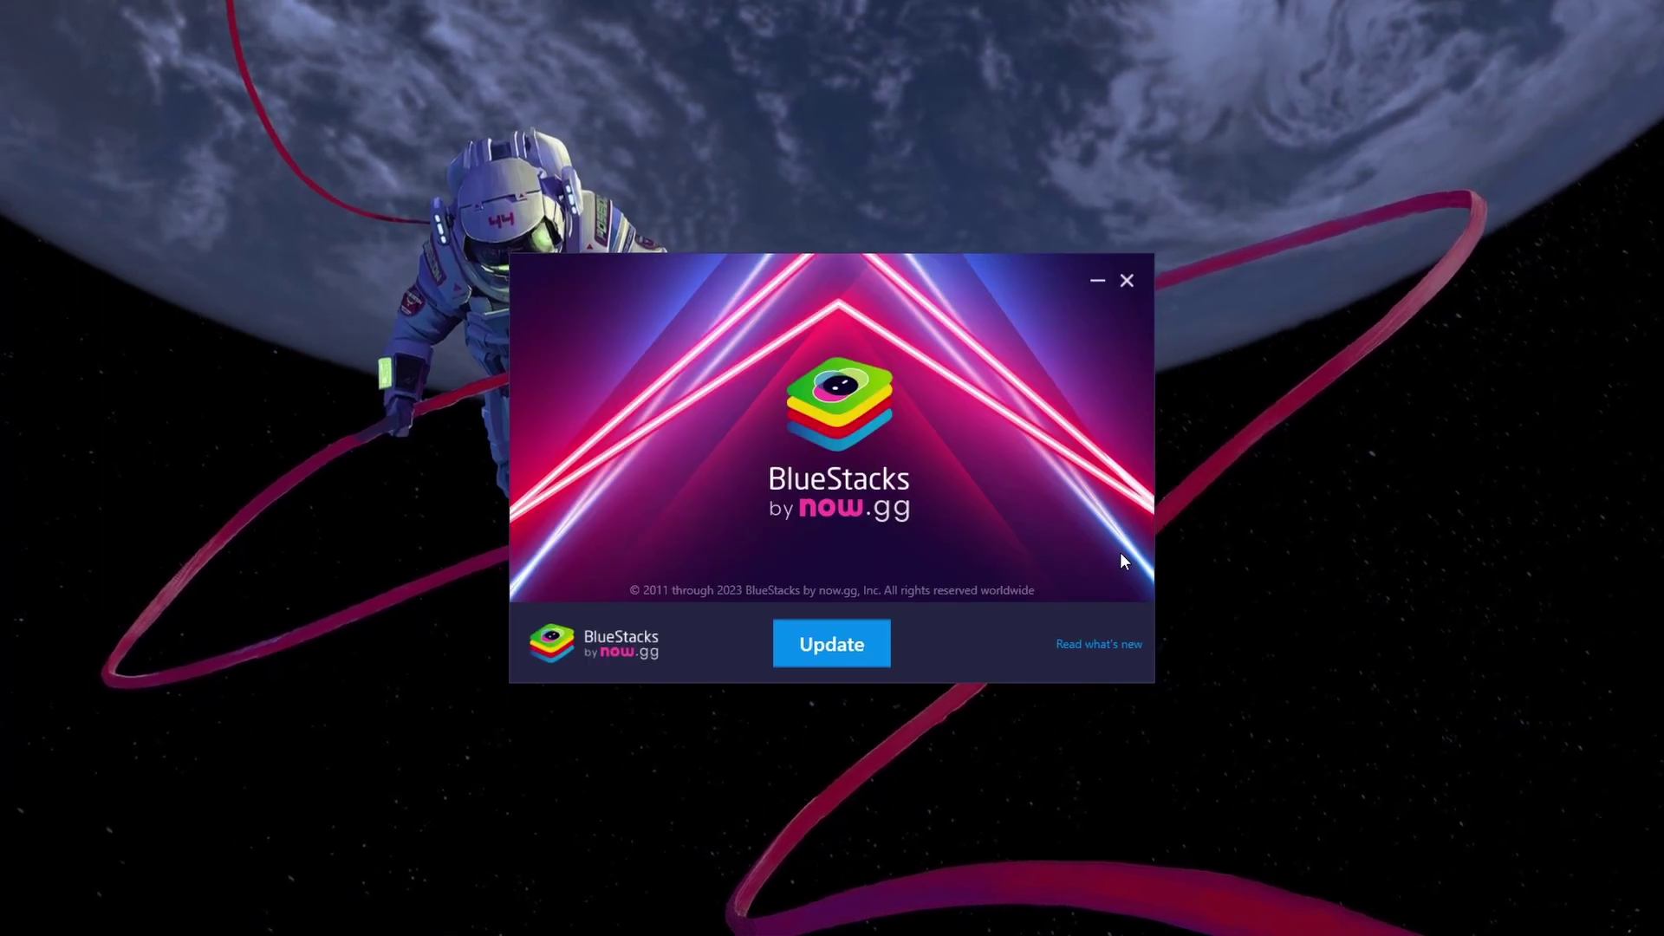
Step: Close the installer and view Tower of God: Great Journey's Play Store page, confirming it's installed
{"action": "left_click", "coordinate": [1126, 279]}
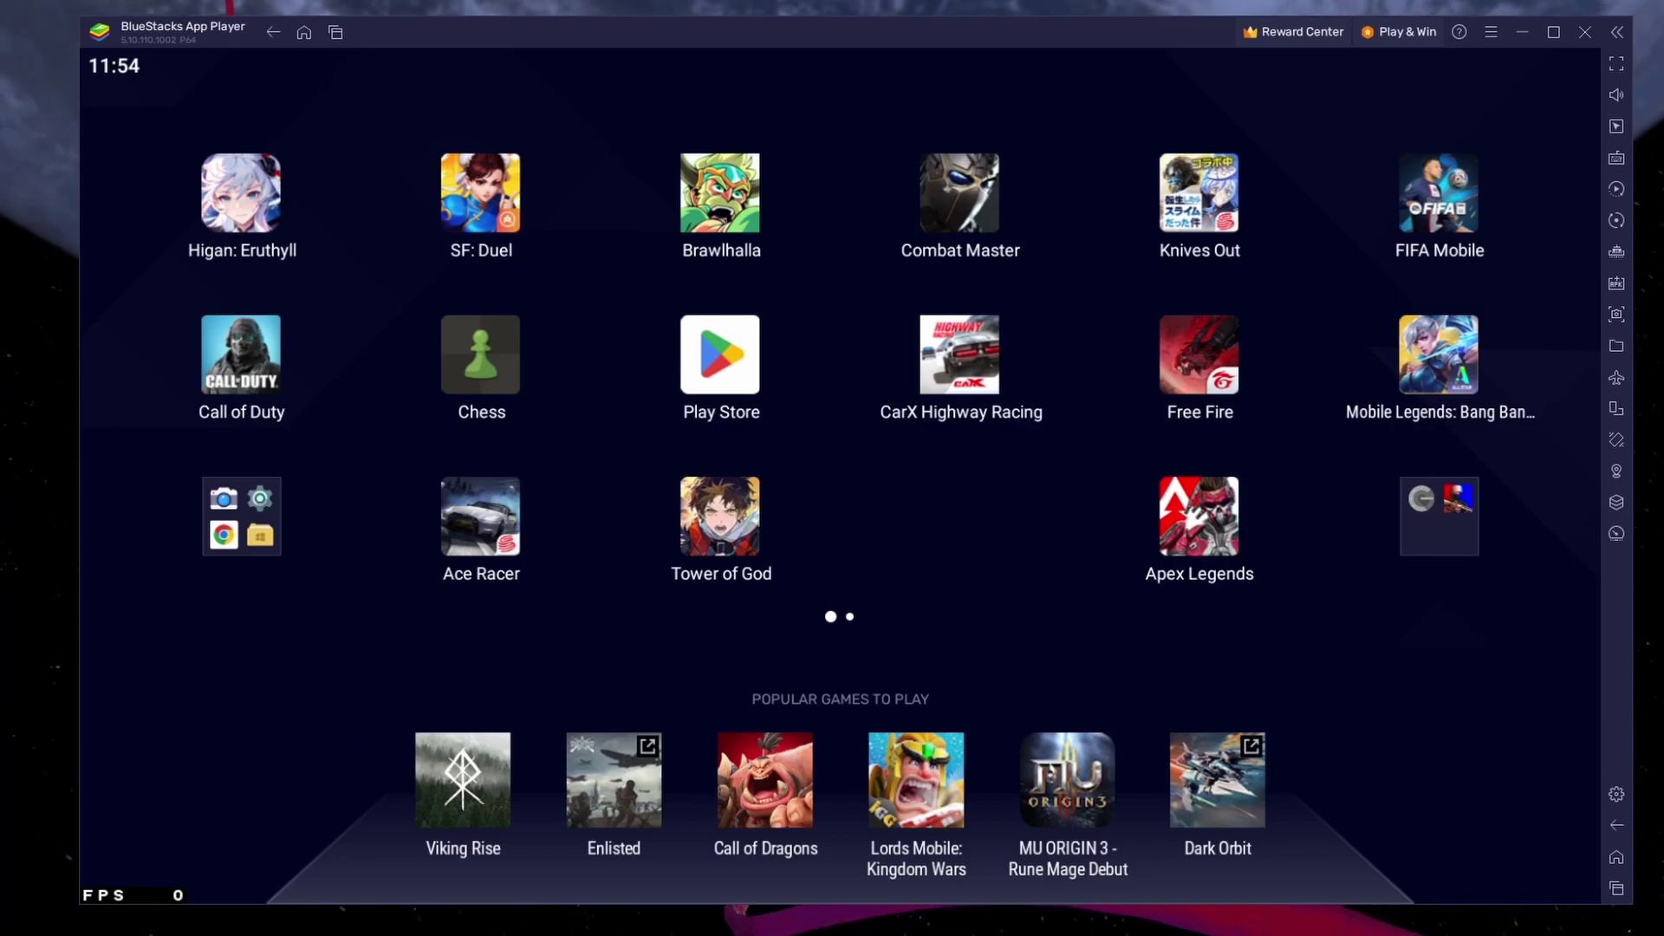
{"action": "left_click", "coordinate": [698, 374]}
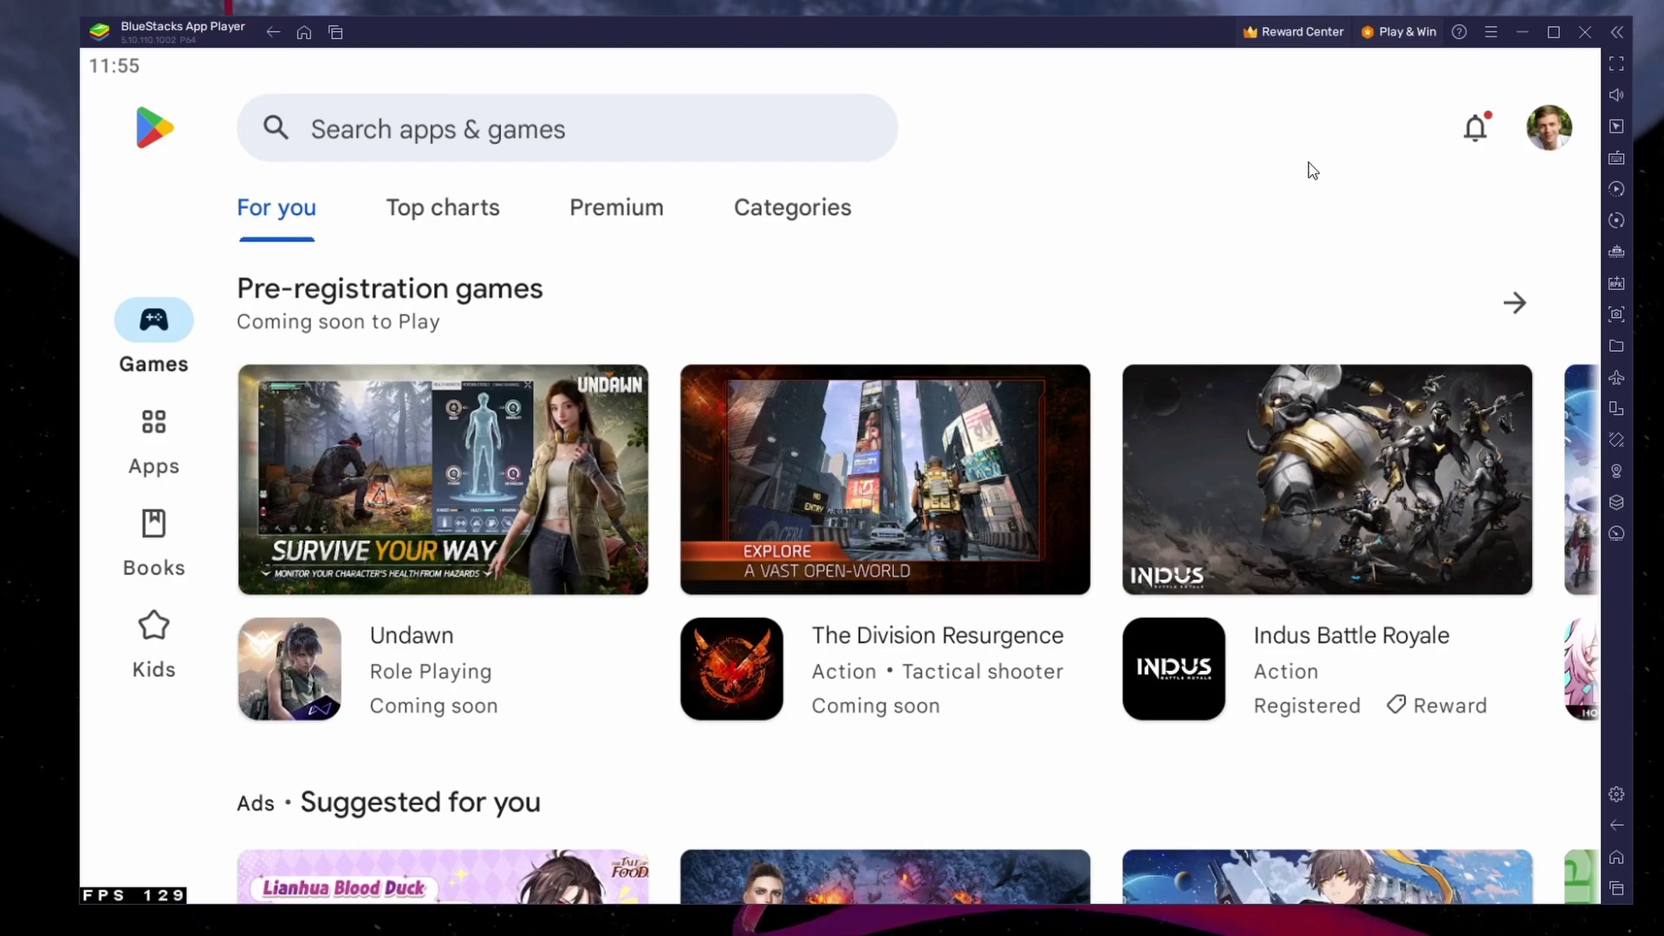
{"action": "left_click", "coordinate": [697, 154]}
{"action": "type", "text": "tower"}
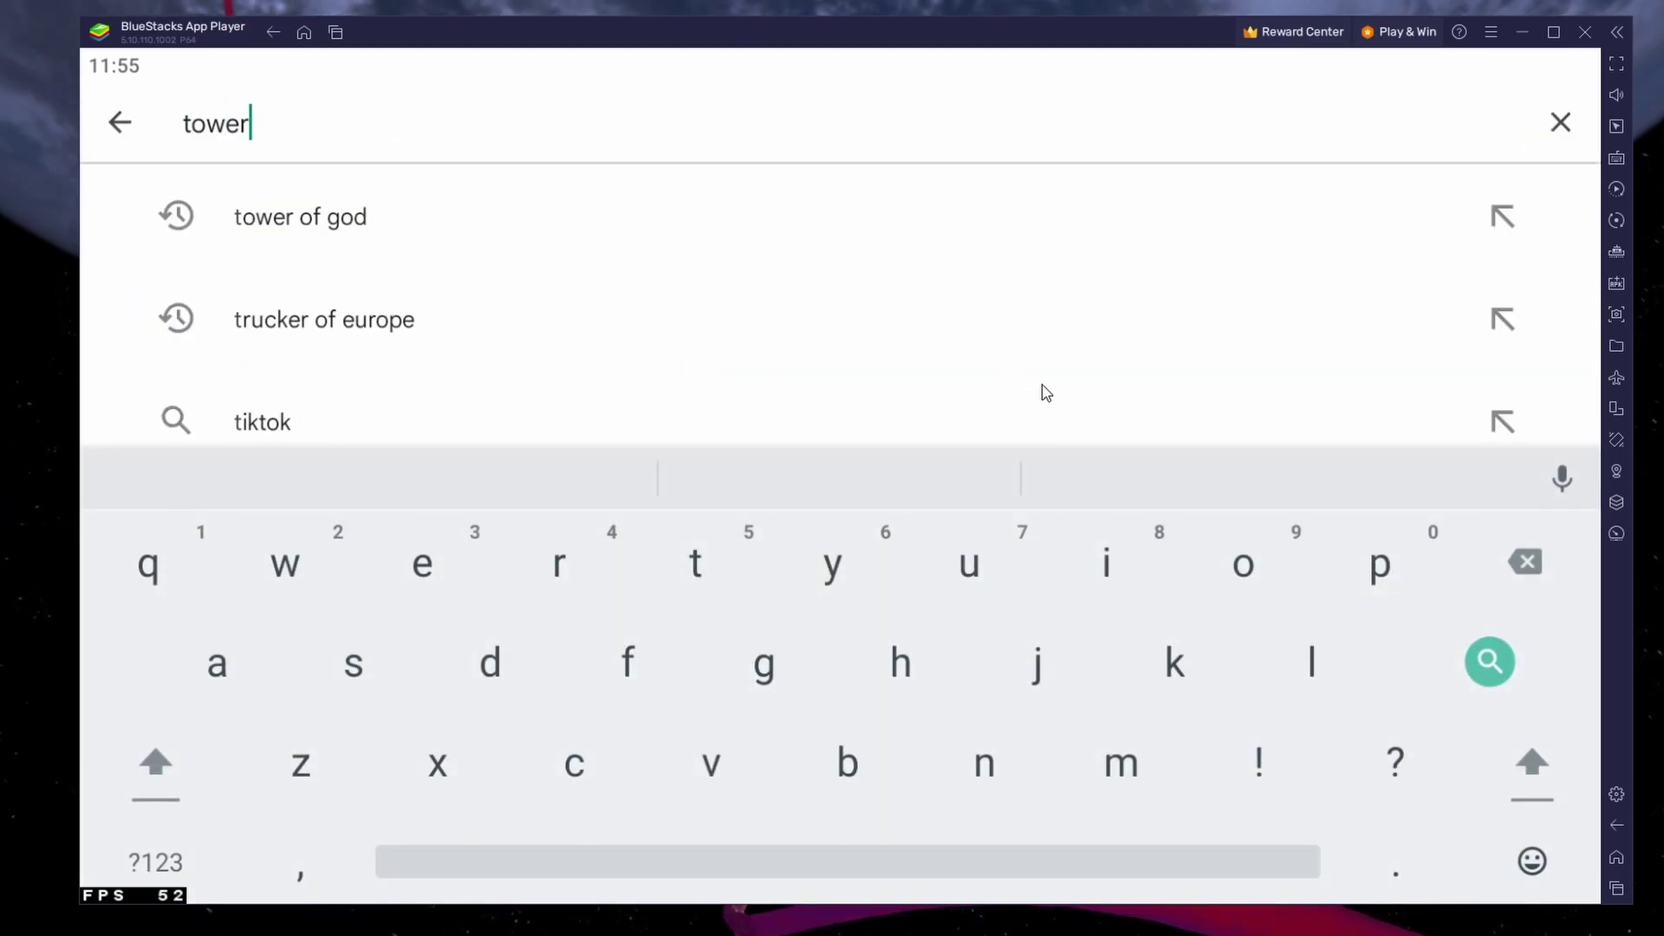
{"action": "type", "text": " of god"}
{"action": "key", "text": "Return"}
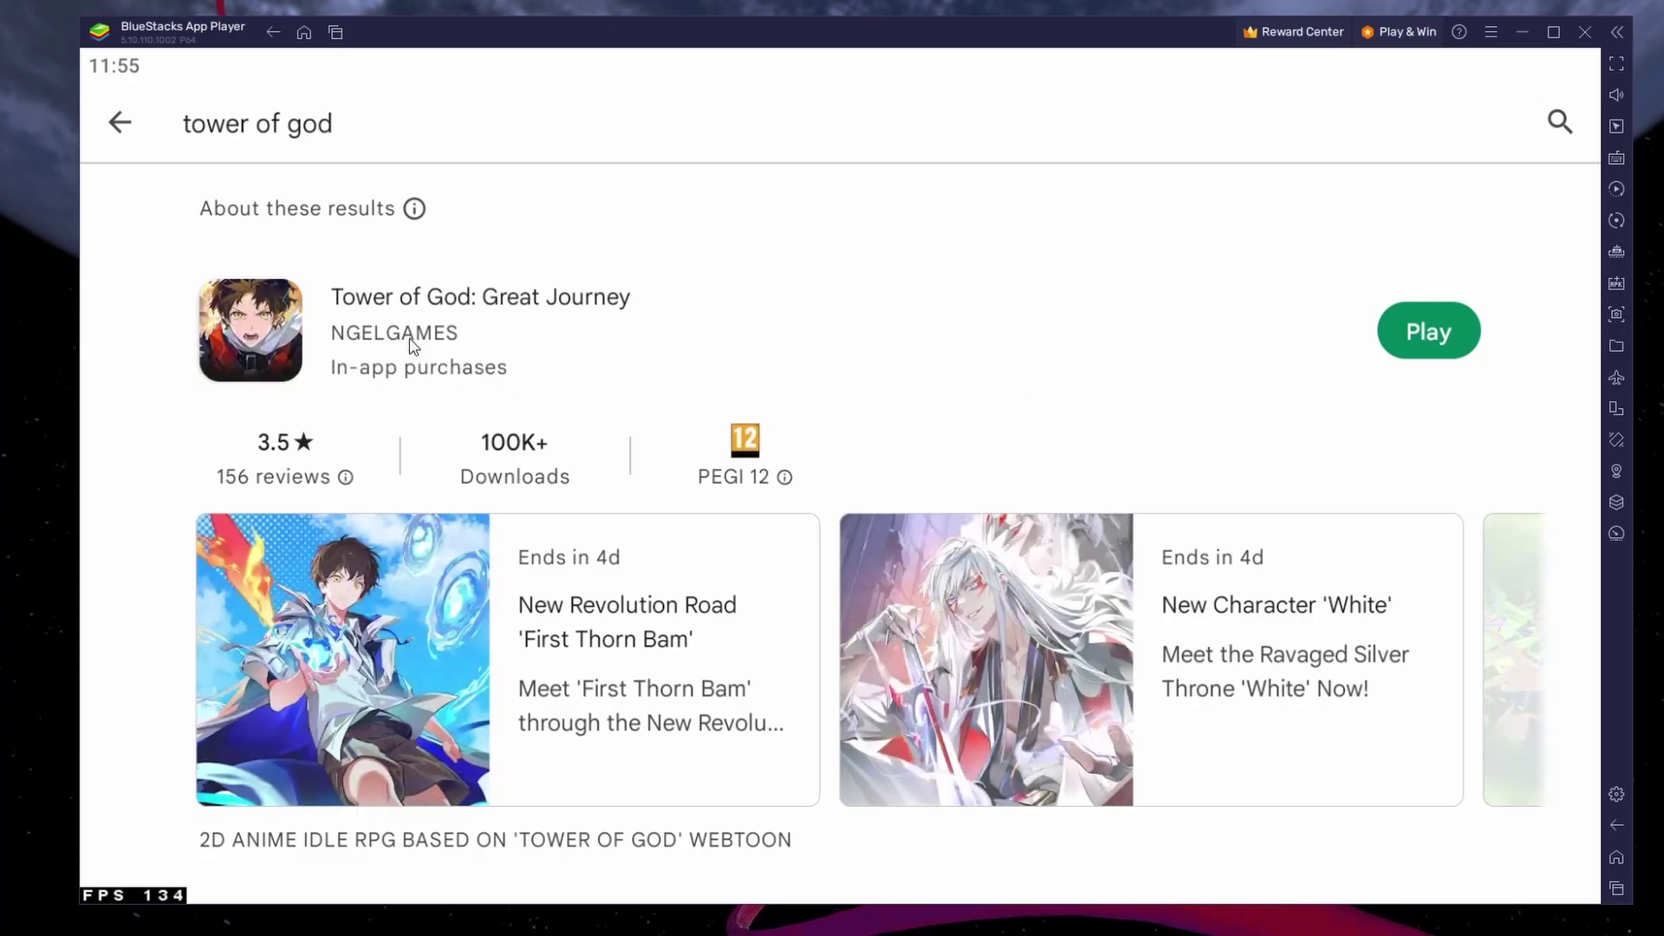
{"action": "left_click", "coordinate": [378, 303]}
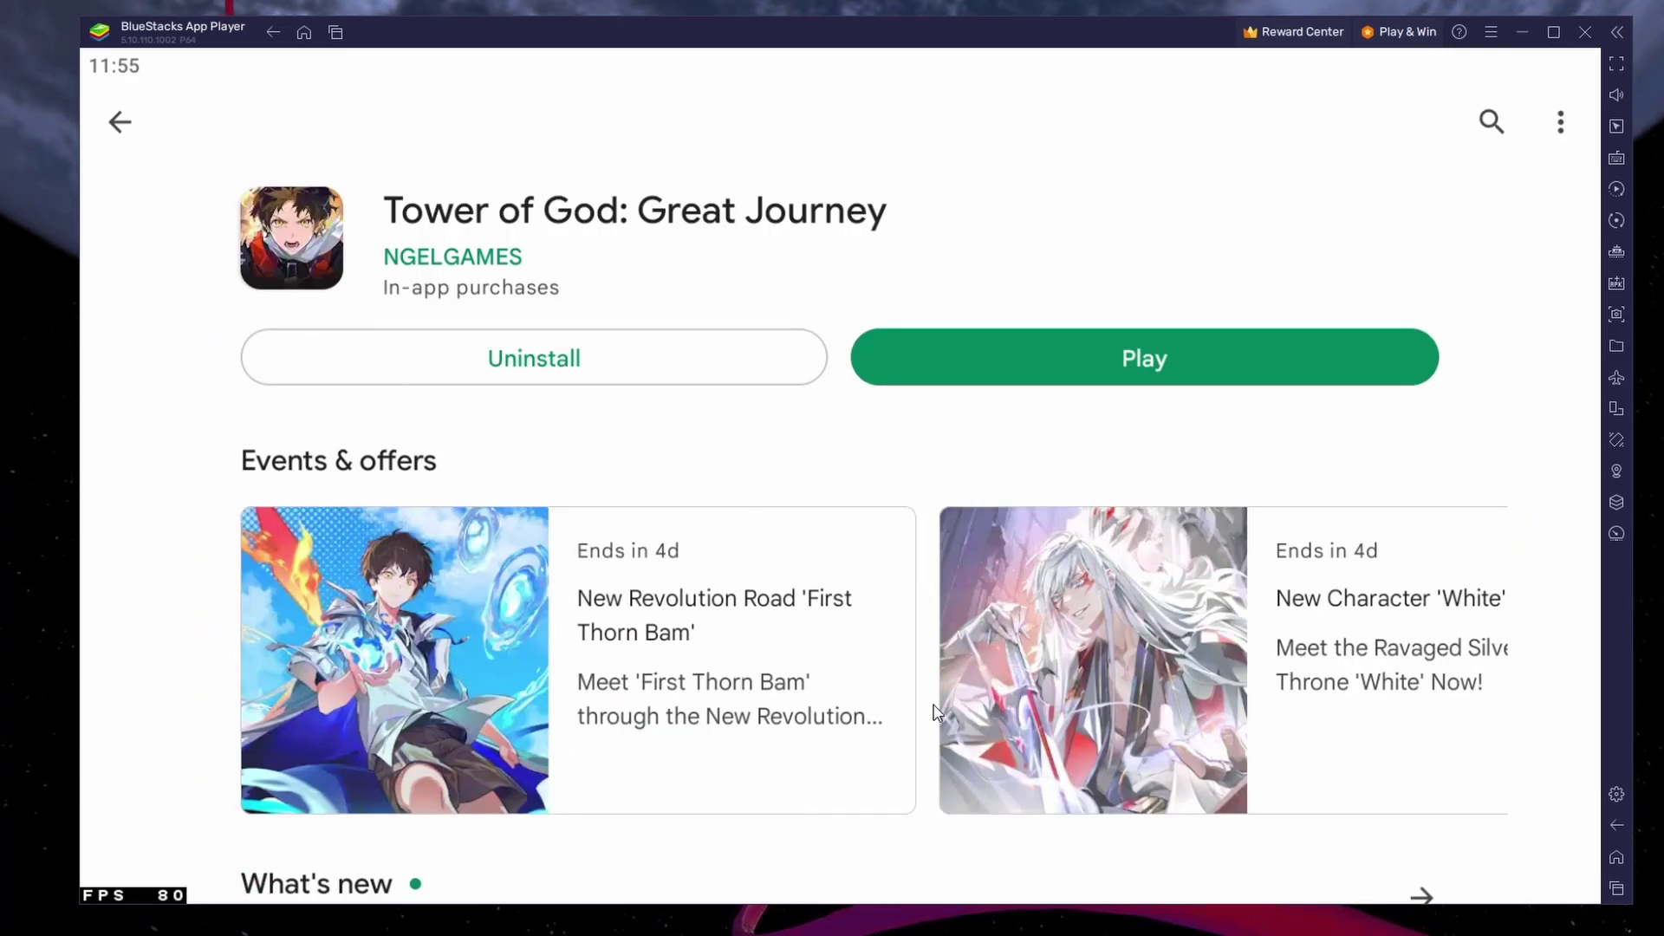
{"action": "scroll", "coordinate": [933, 711], "scroll_direction": "down", "scroll_amount": 2}
{"action": "scroll", "coordinate": [896, 471], "scroll_direction": "down", "scroll_amount": 1}
{"action": "scroll", "coordinate": [925, 685], "scroll_direction": "down", "scroll_amount": 5}
{"action": "scroll", "coordinate": [899, 346], "scroll_direction": "down", "scroll_amount": 1}
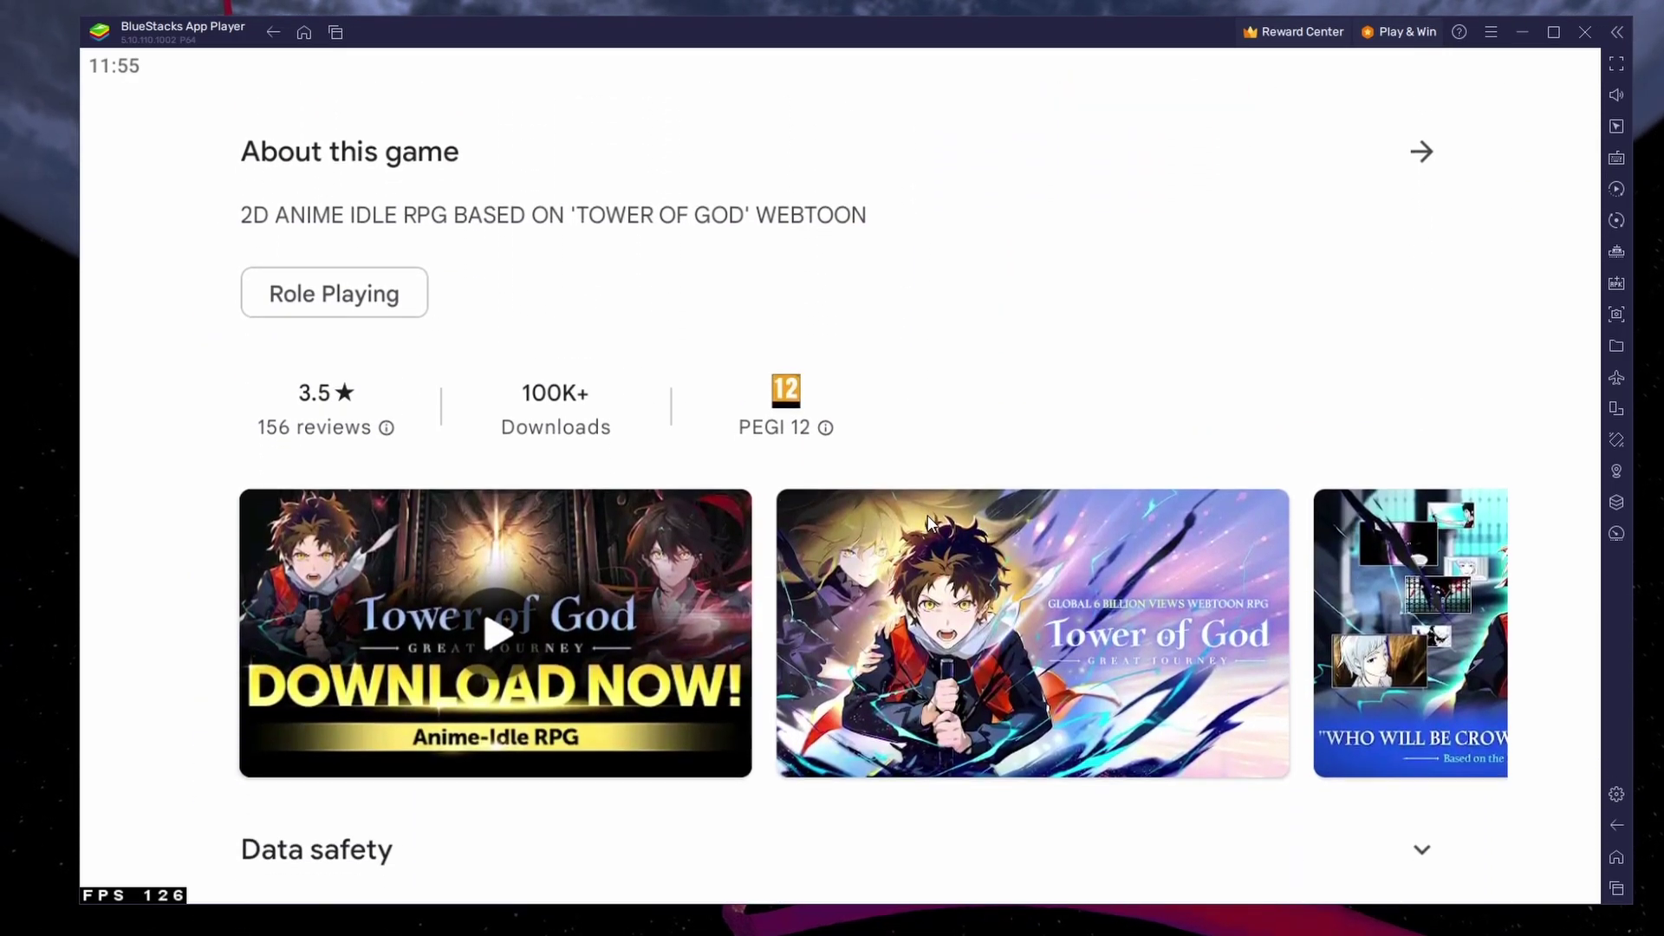
{"action": "scroll", "coordinate": [930, 520], "scroll_direction": "down", "scroll_amount": 2}
{"action": "left_click_drag", "start_coordinate": [846, 442], "coordinate": [472, 422]}
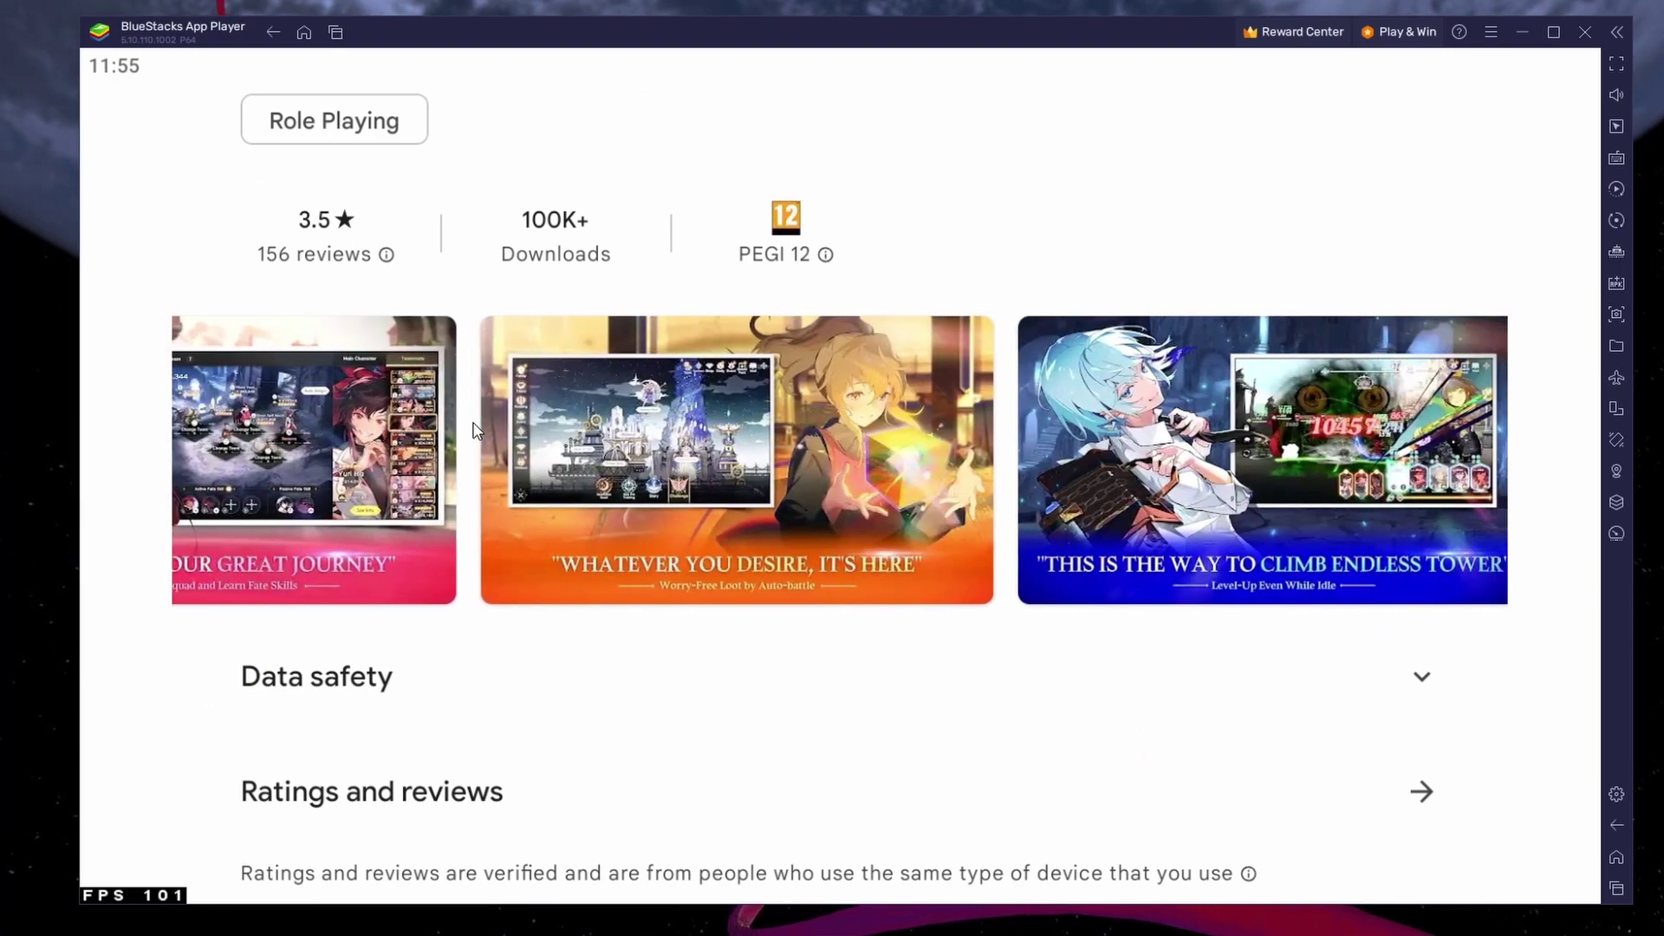
{"action": "left_click", "coordinate": [1614, 858]}
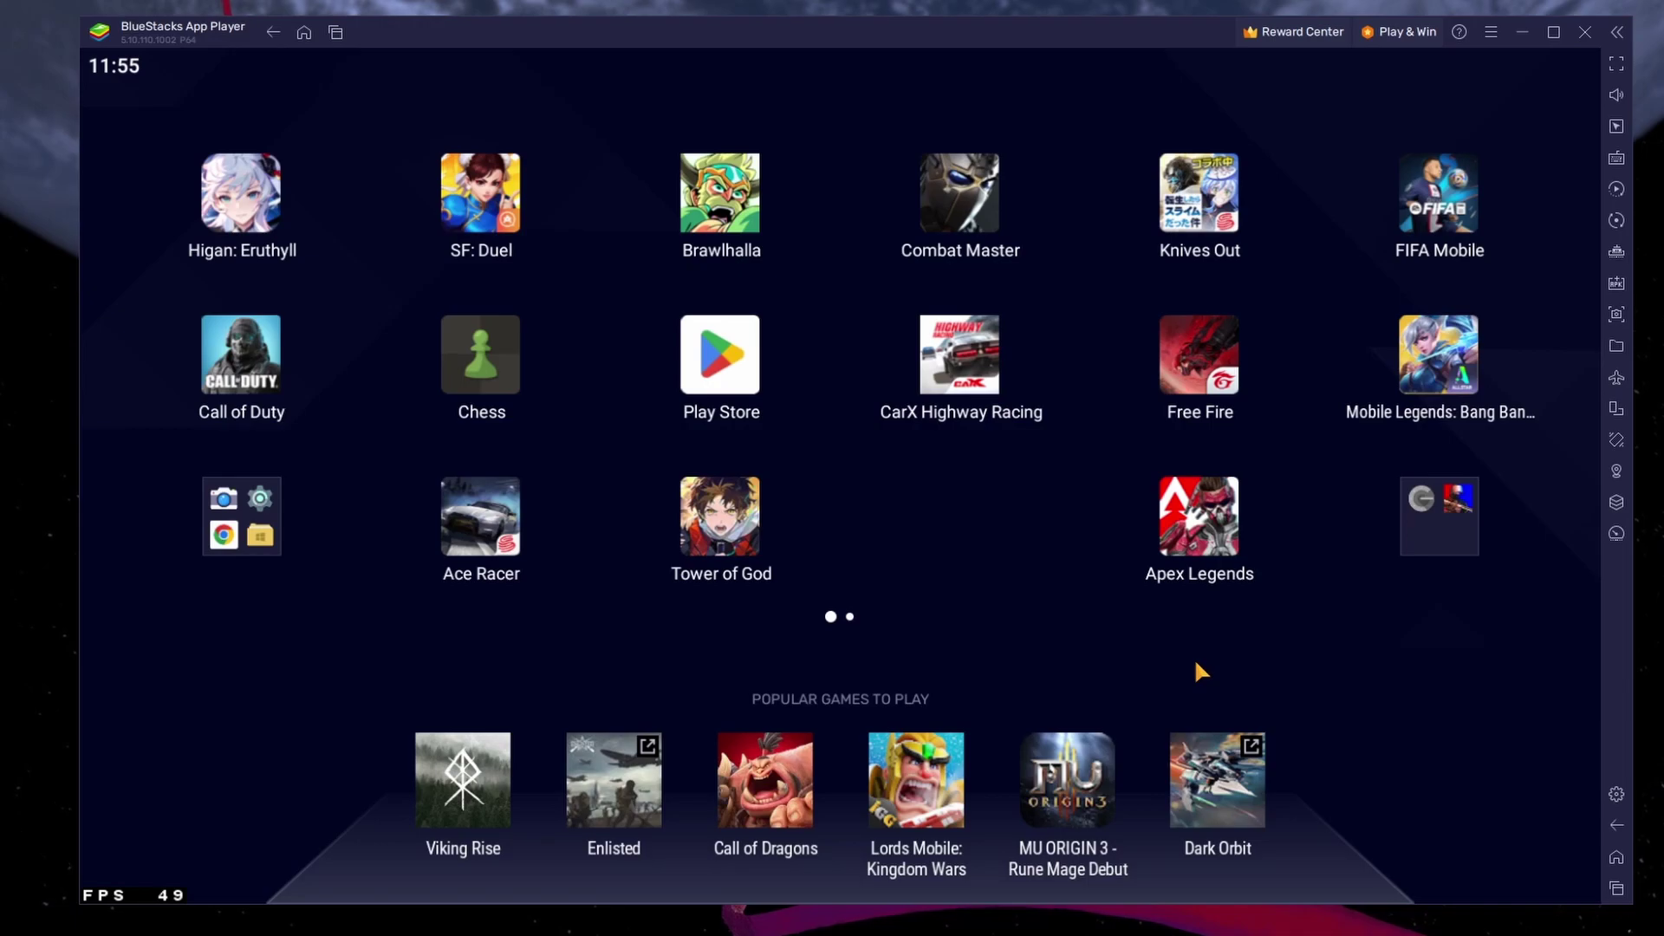
Step: Keep High (4 Cores) CPU, High (4 GB) memory, Balanced mode and 144 FPS
{"action": "left_click", "coordinate": [1612, 796]}
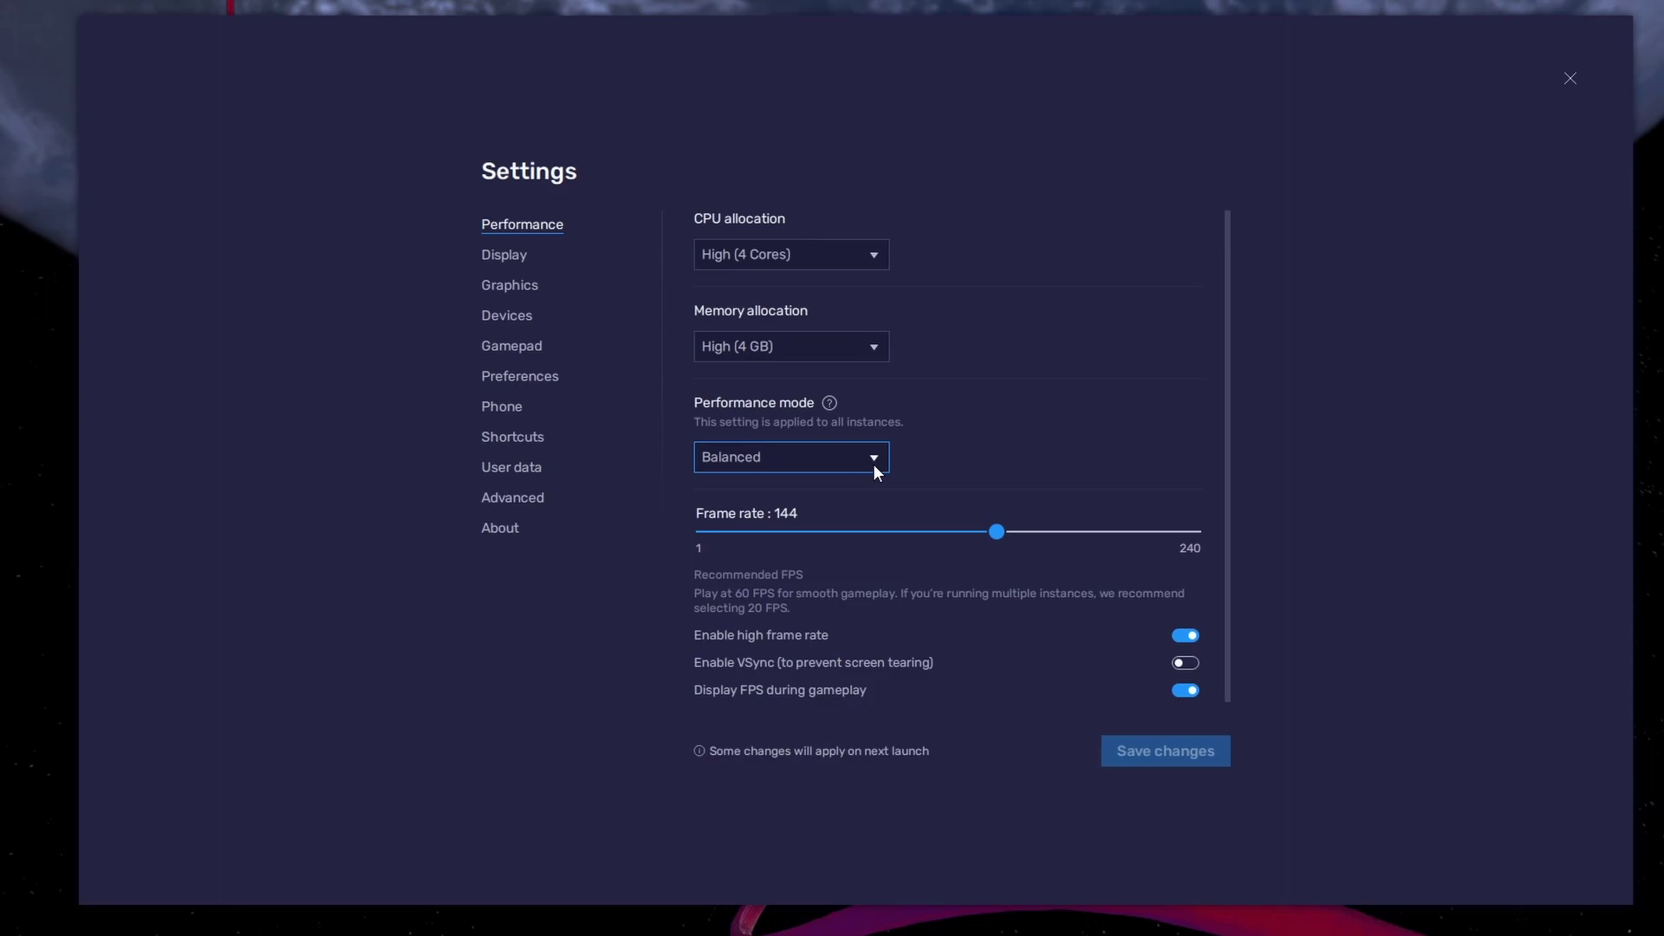
{"action": "left_click", "coordinate": [850, 261]}
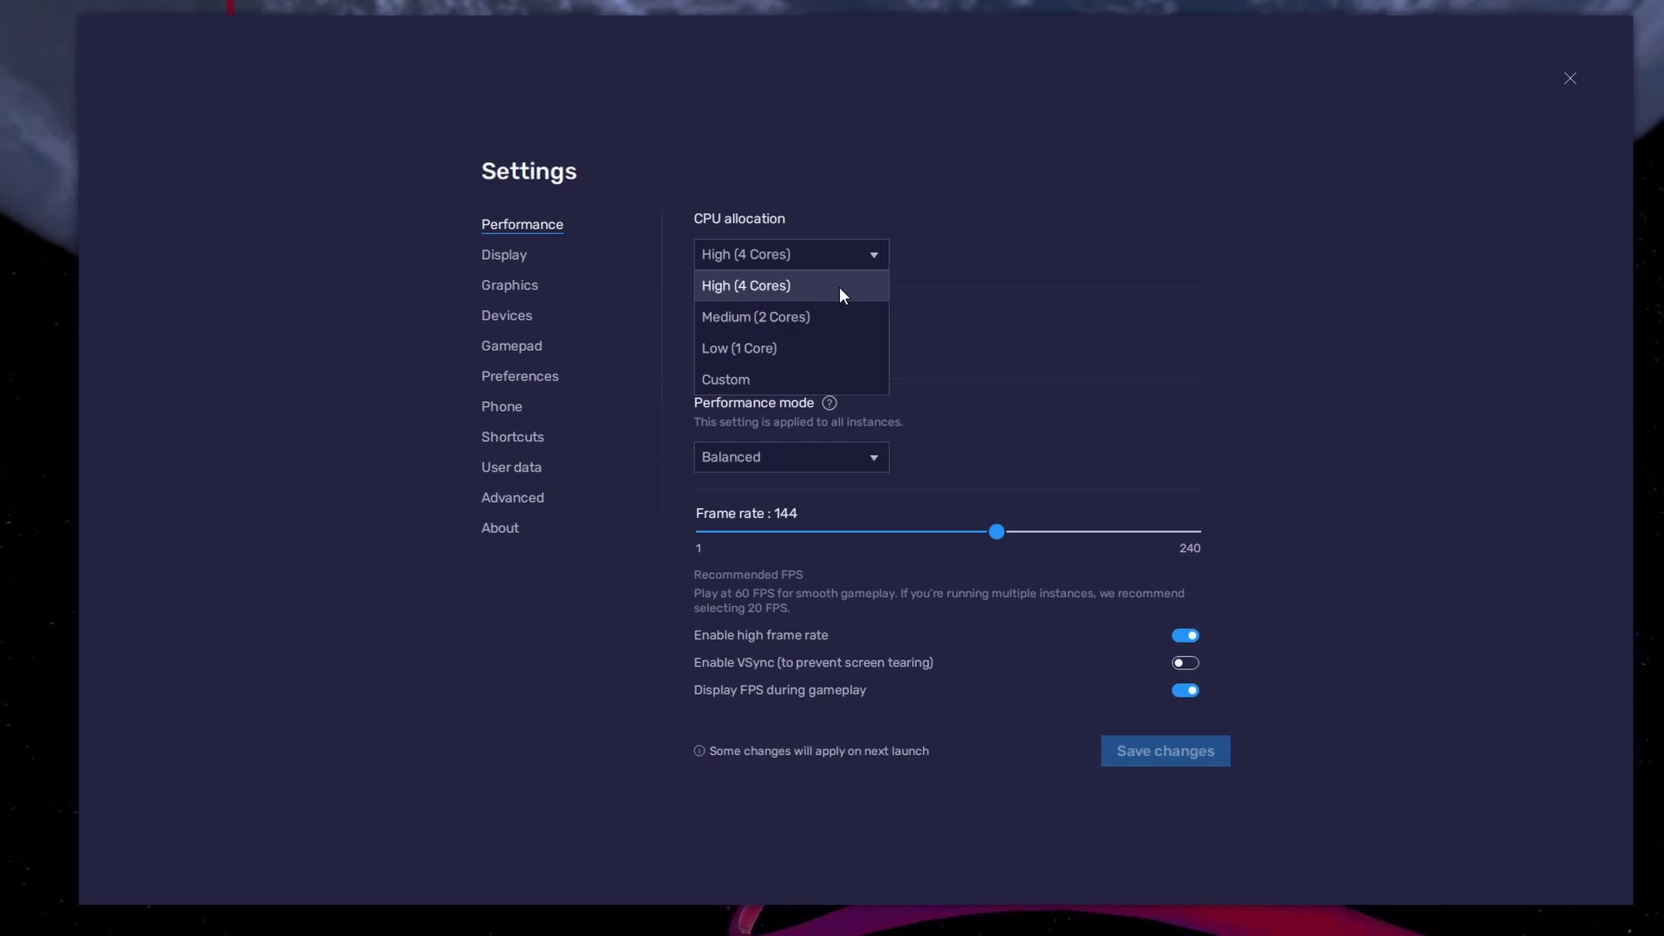
{"action": "left_click", "coordinate": [840, 289]}
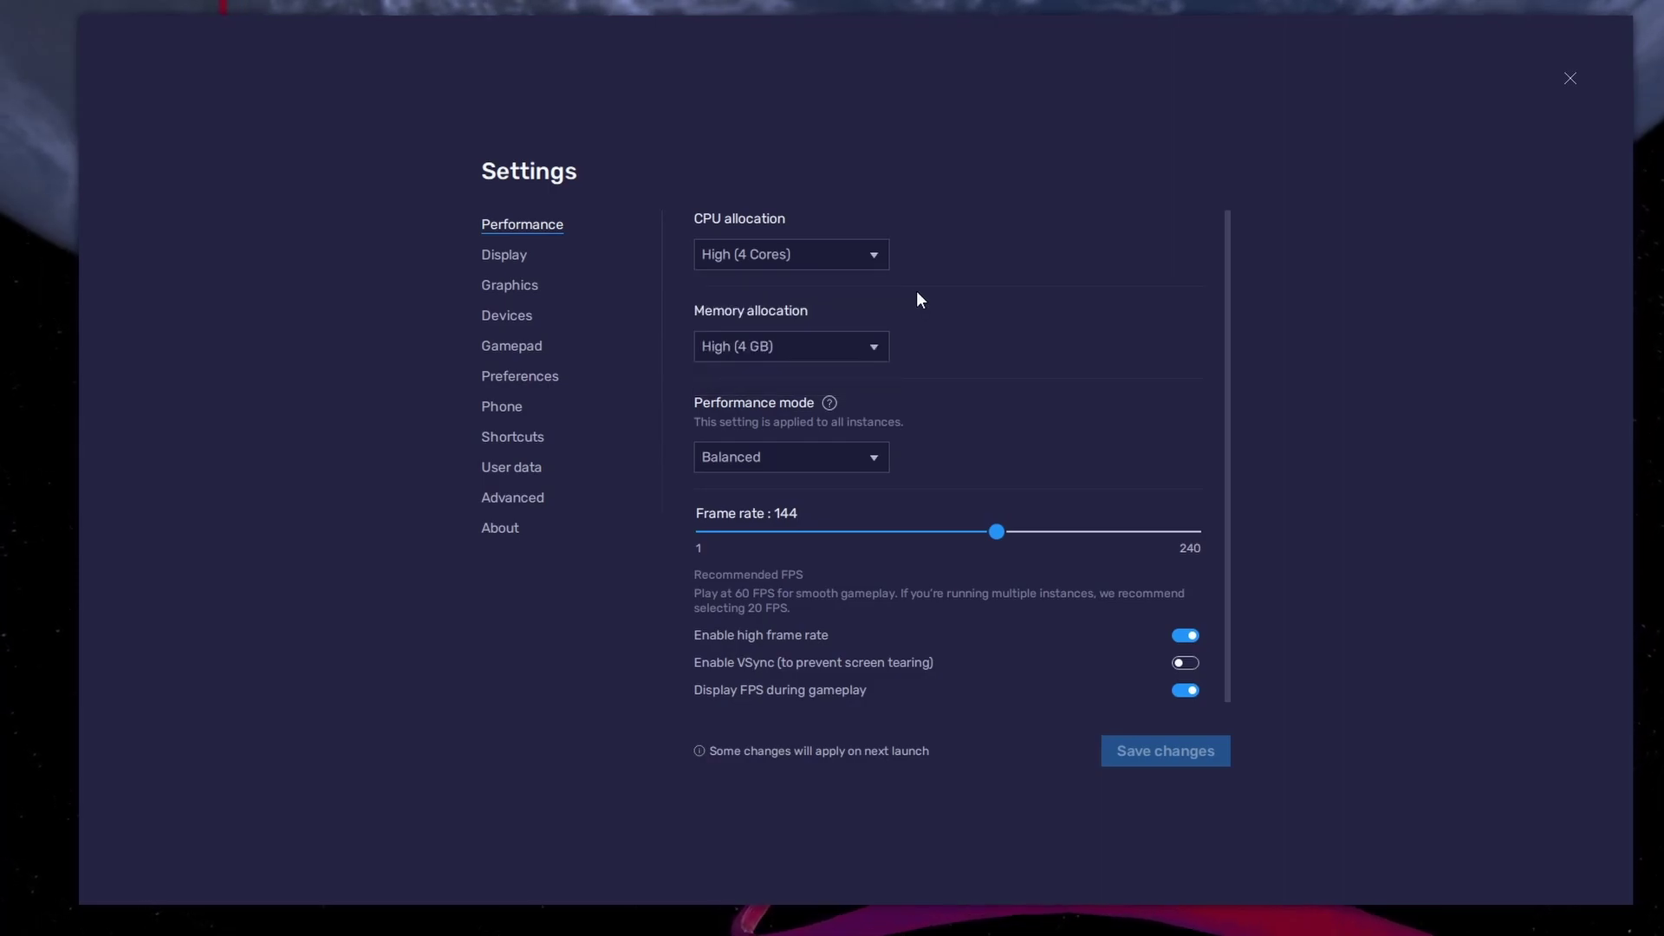
{"action": "left_click", "coordinate": [888, 347]}
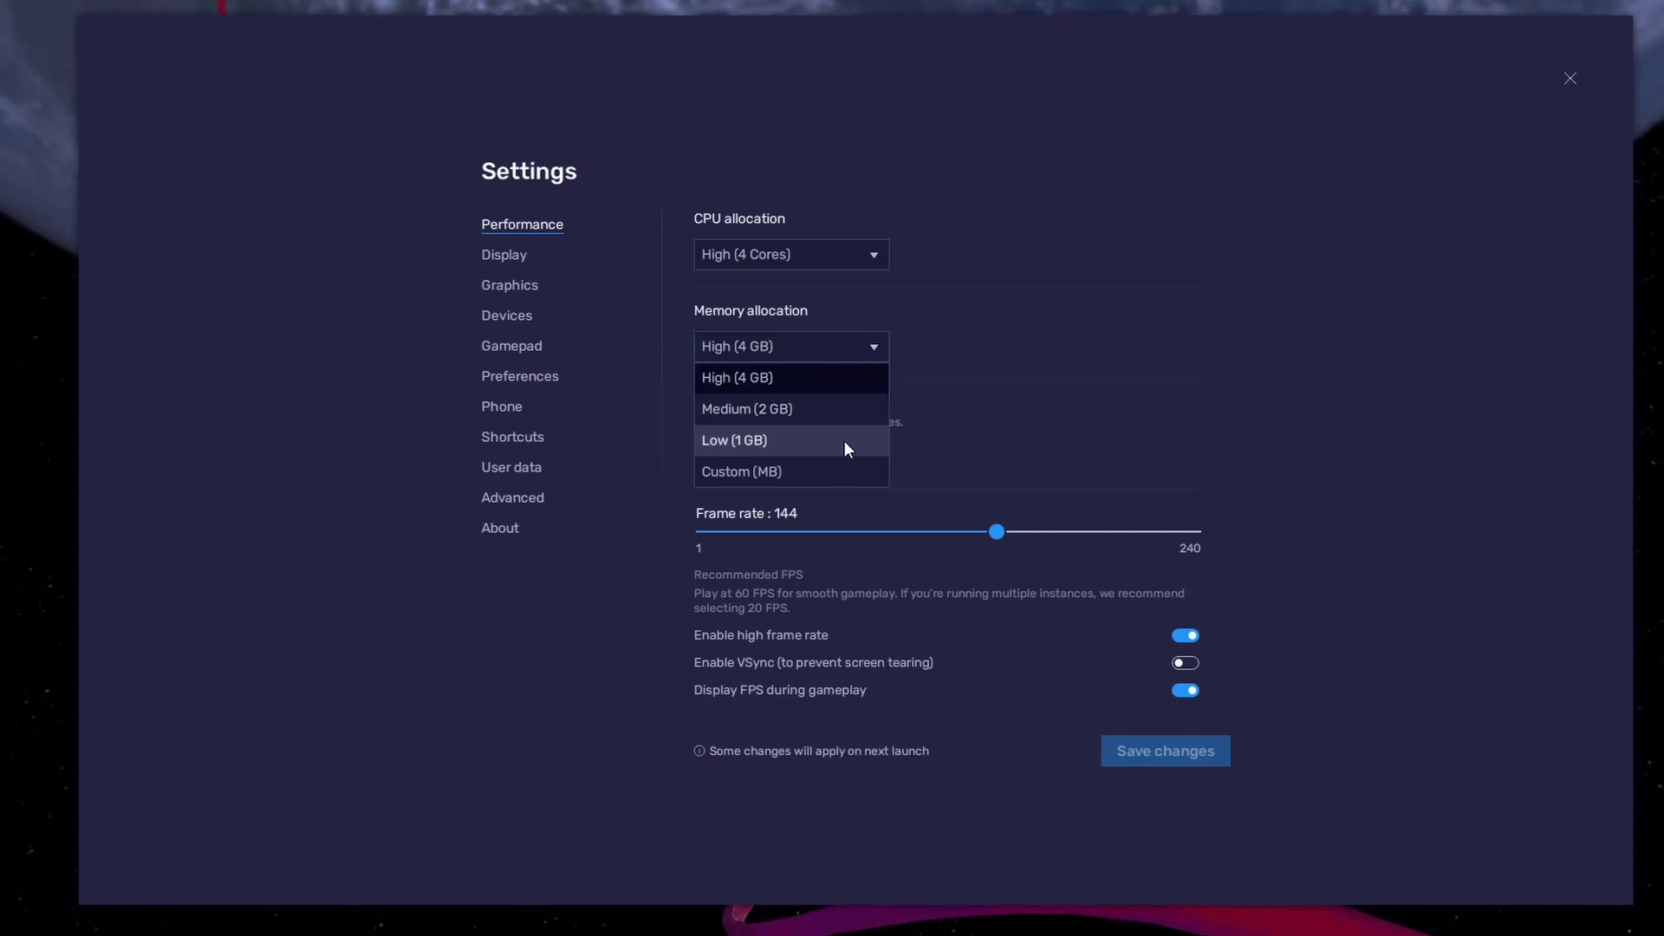
{"action": "left_click", "coordinate": [946, 426]}
{"action": "left_click", "coordinate": [874, 459]}
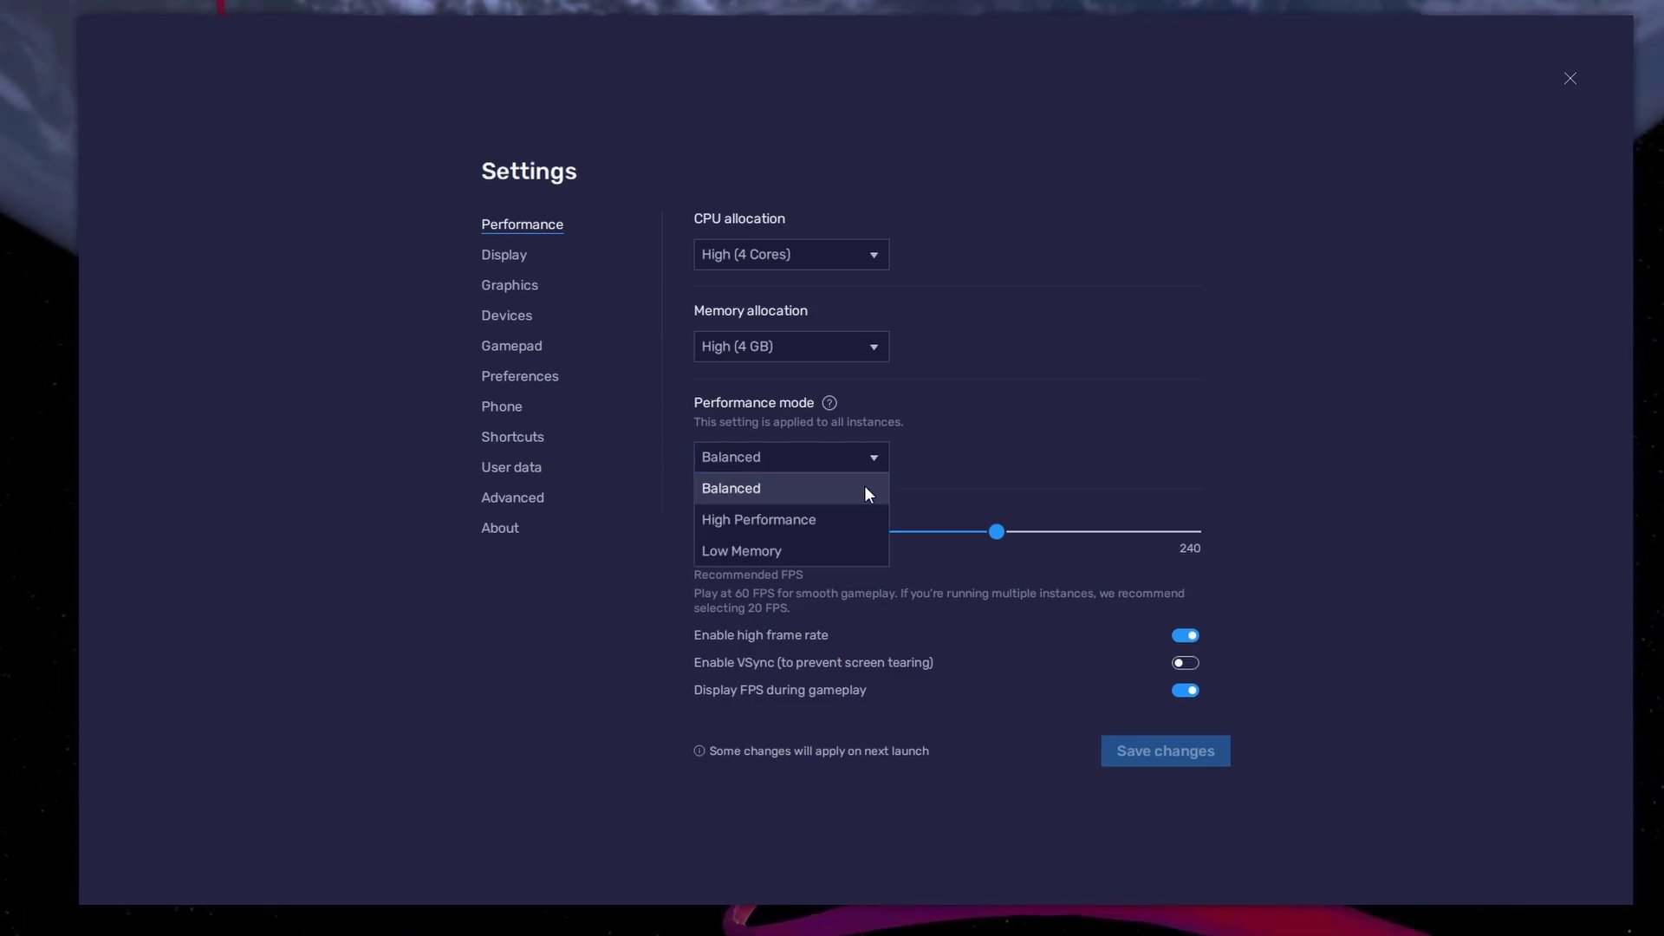
{"action": "left_click", "coordinate": [922, 457]}
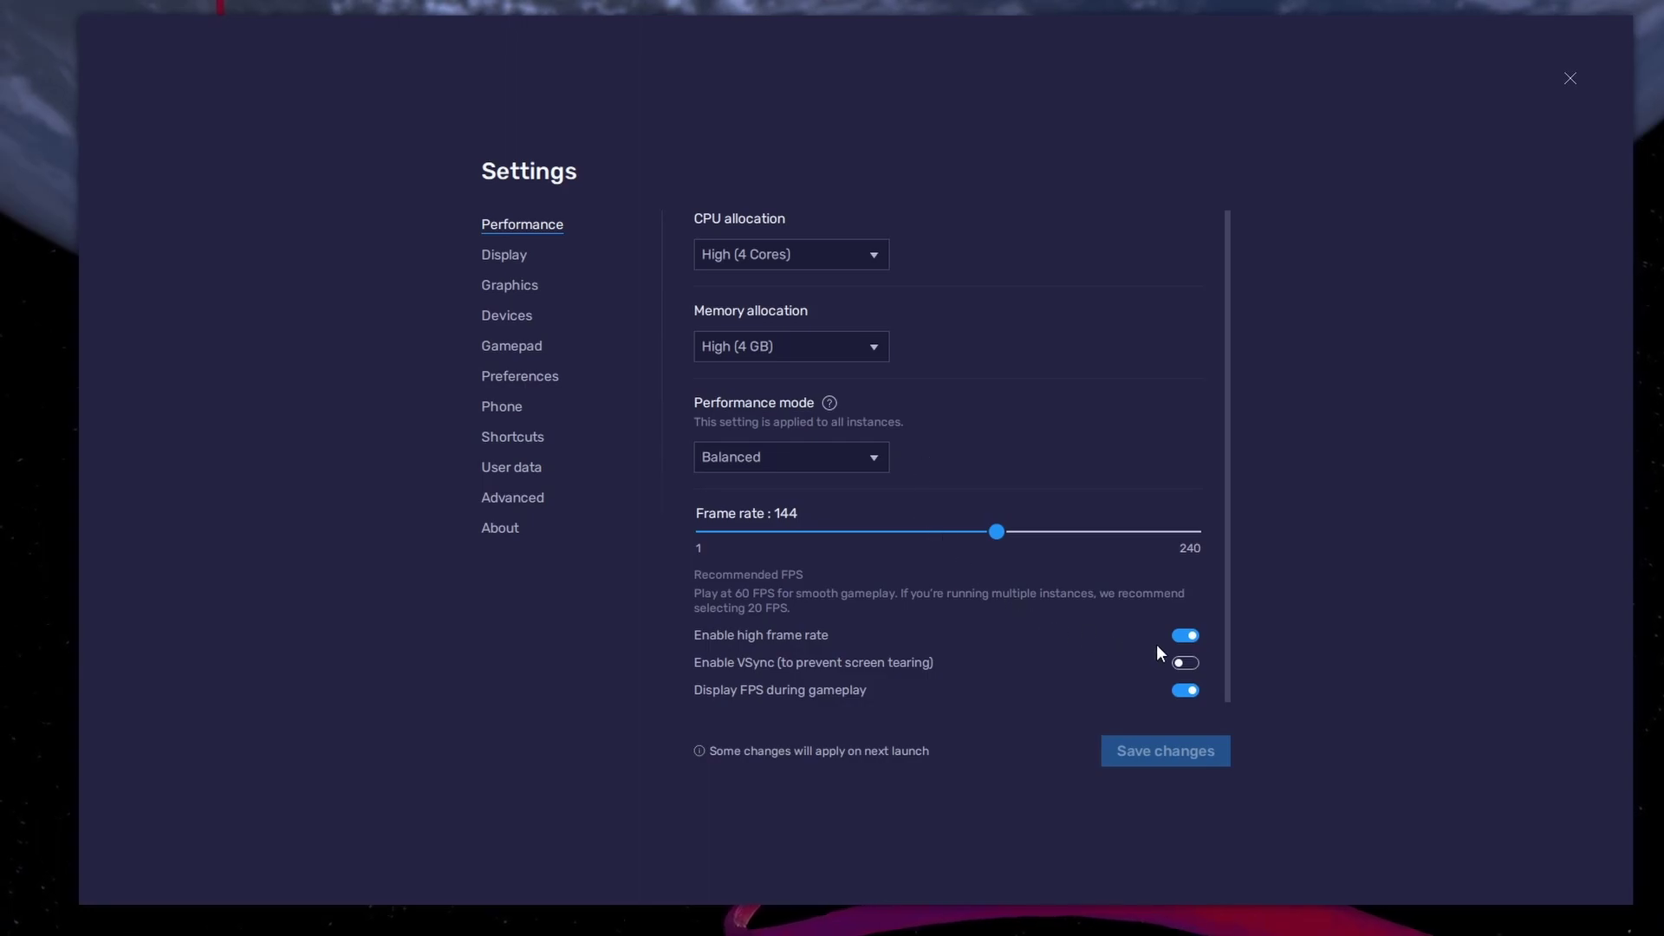
{"action": "left_click", "coordinate": [1190, 636]}
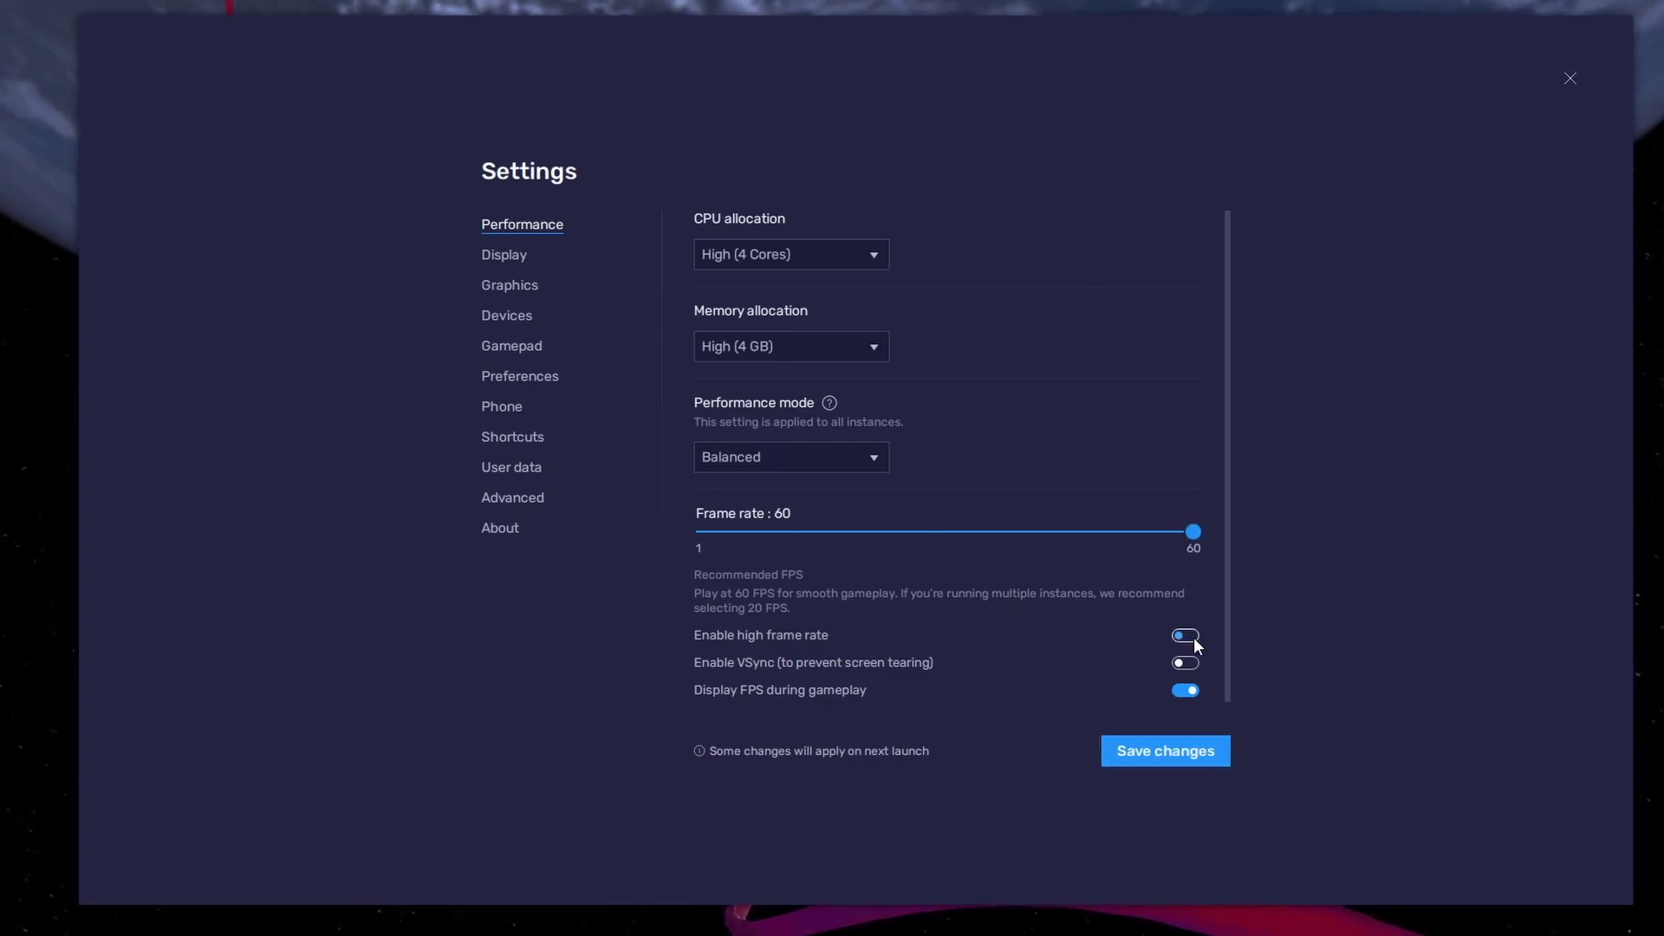
{"action": "left_click", "coordinate": [998, 533]}
{"action": "left_click_drag", "start_coordinate": [1000, 535], "coordinate": [998, 535]}
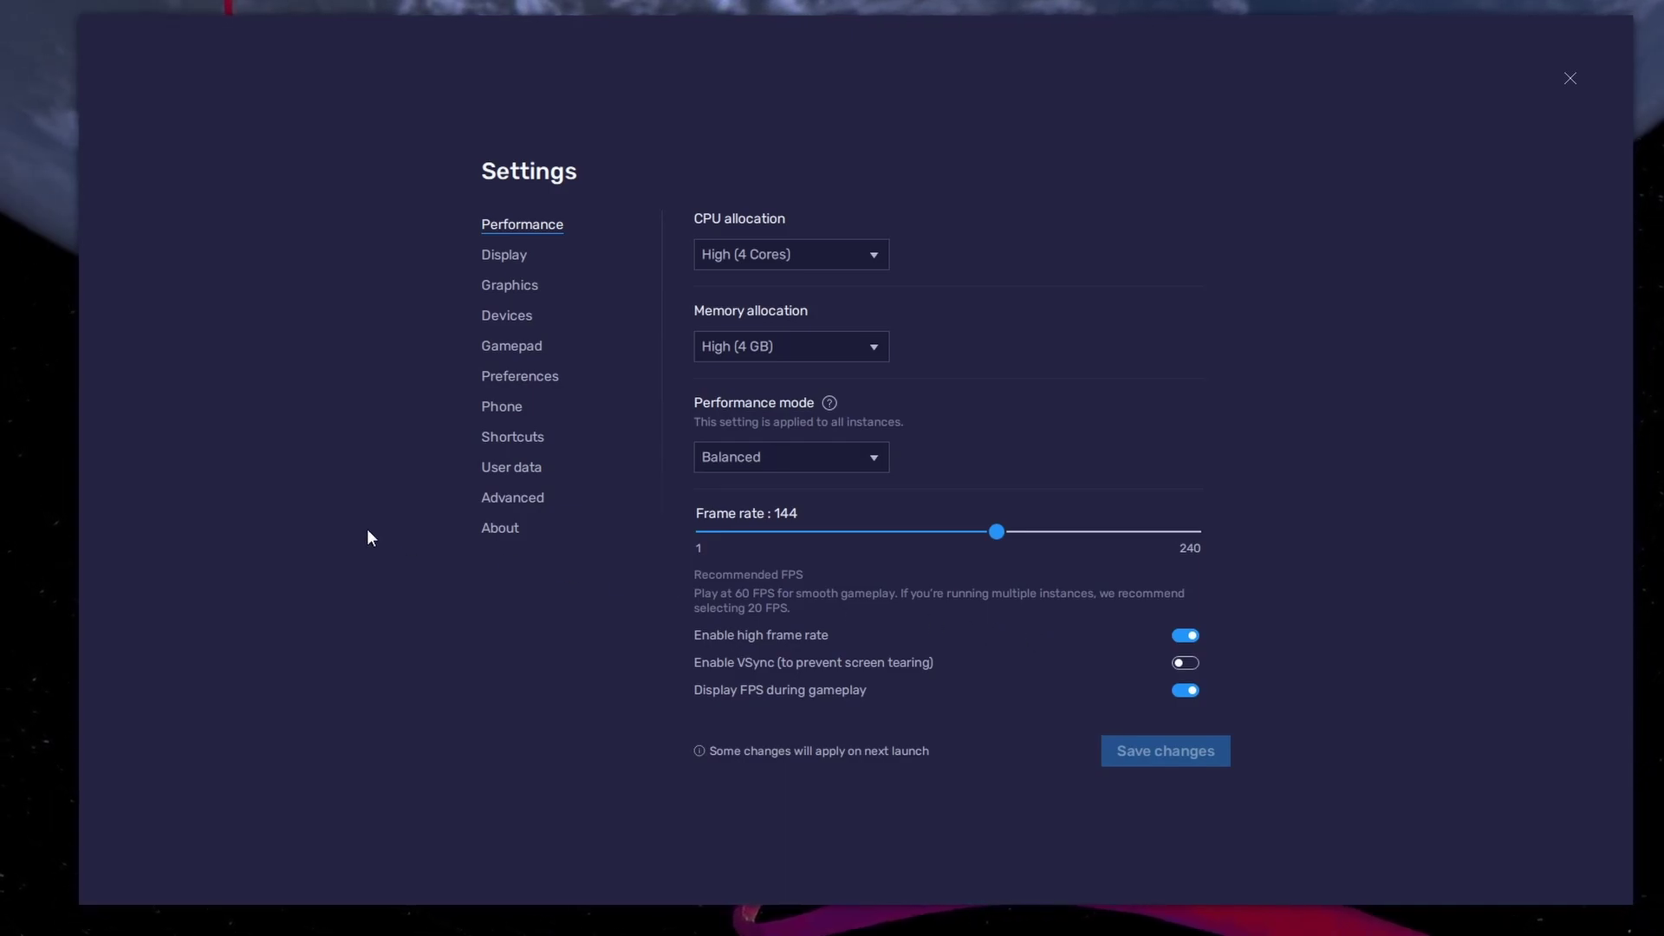
Step: Keep the monitor refresh rate at 119.97 Hz in Advanced display, then close Windows Settings
{"action": "right_click", "coordinate": [59, 489]}
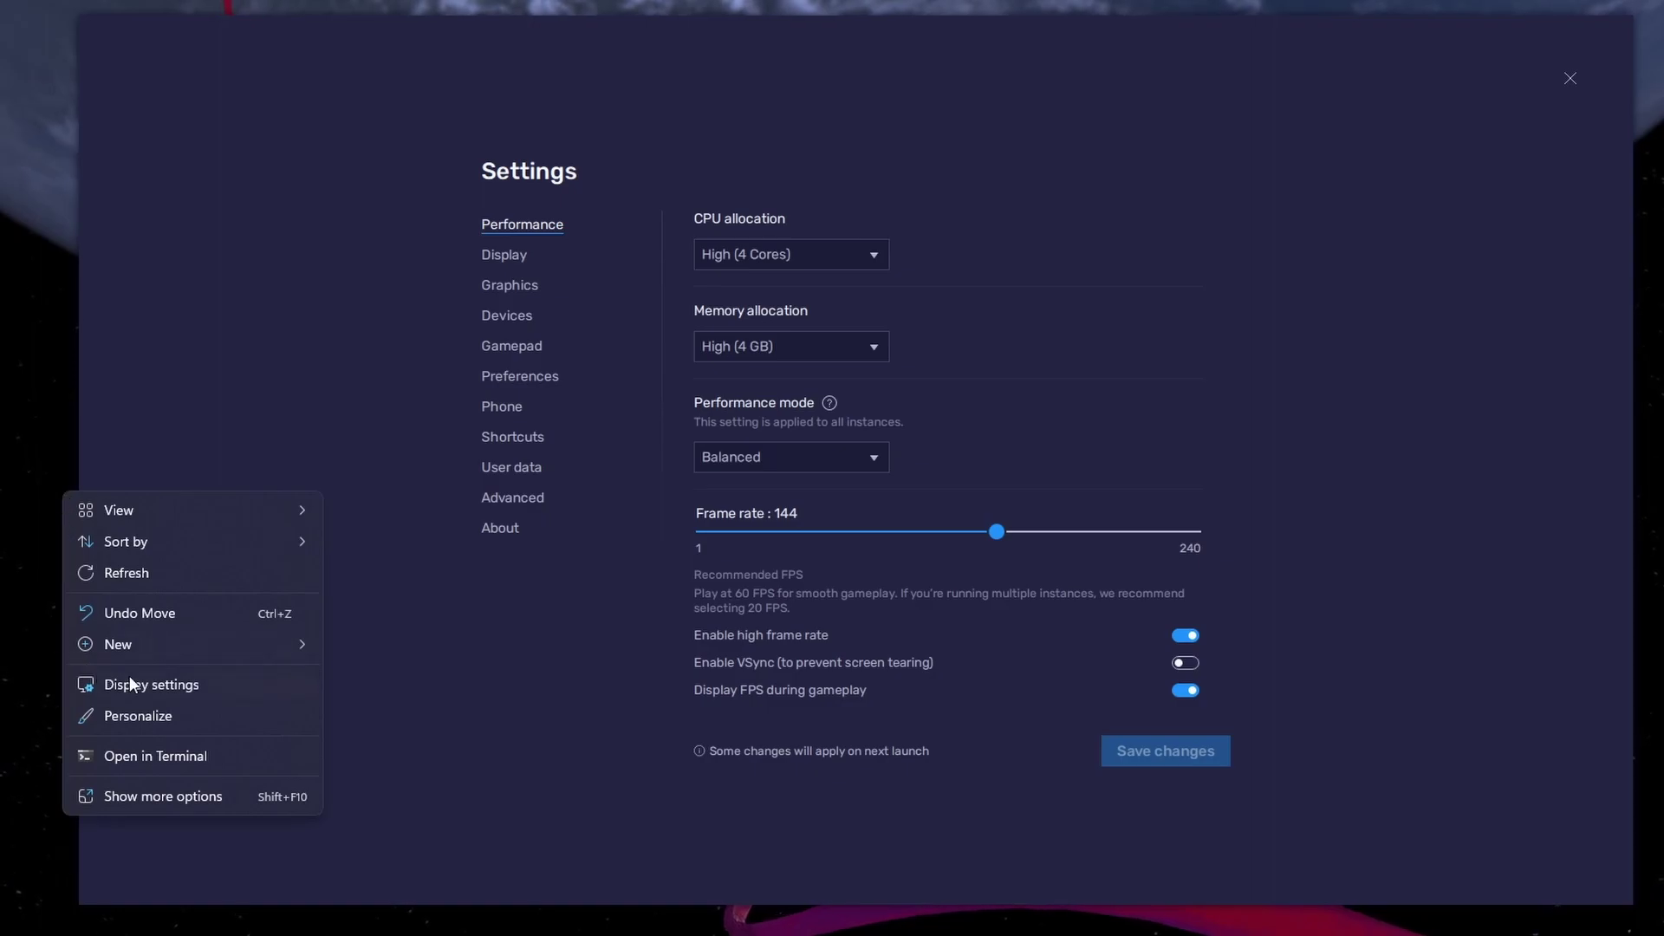
{"action": "left_click", "coordinate": [286, 685]}
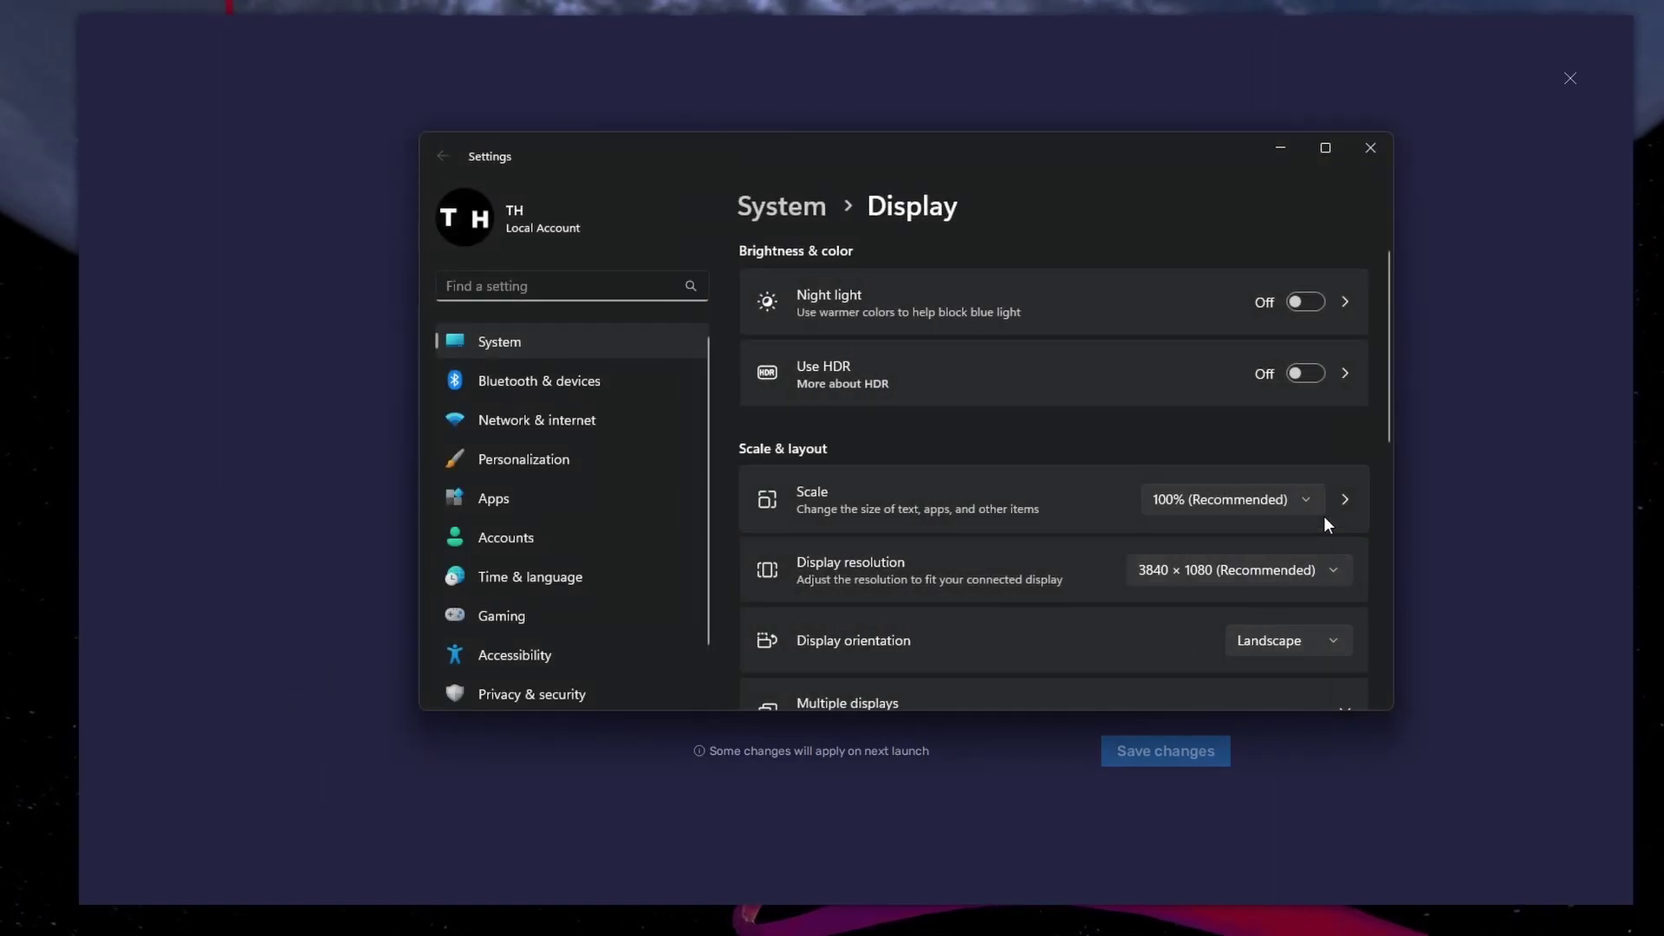
{"action": "left_click_drag", "start_coordinate": [1390, 418], "coordinate": [1383, 642]}
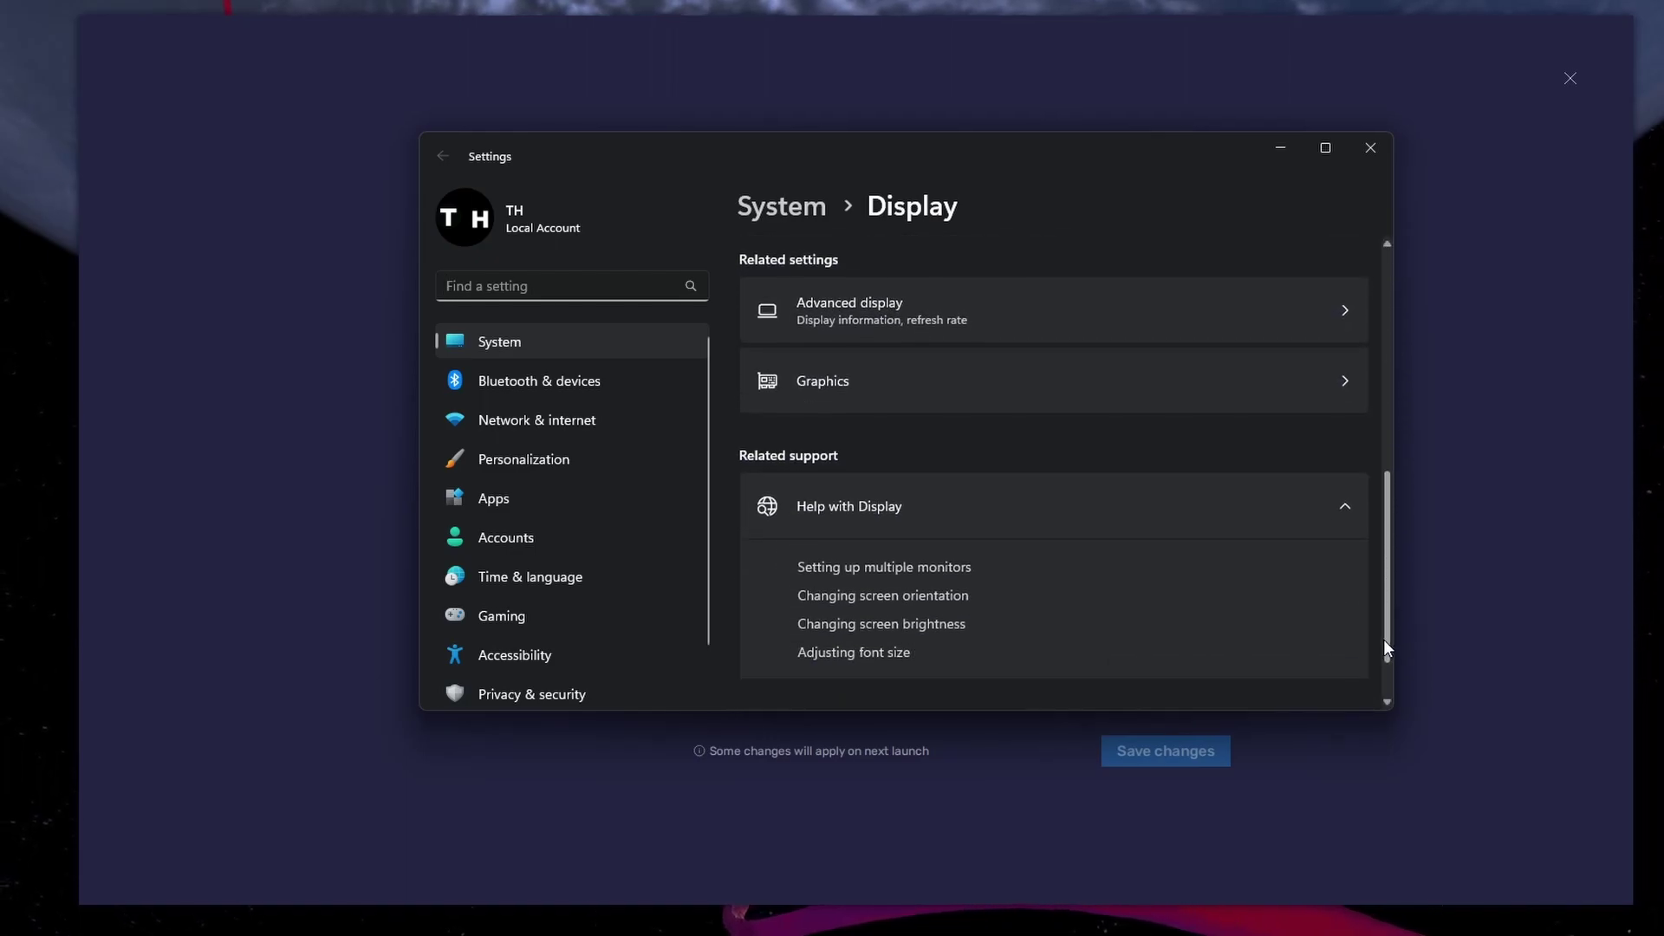
{"action": "left_click", "coordinate": [1090, 336]}
{"action": "left_click_drag", "start_coordinate": [1385, 316], "coordinate": [1352, 494]}
{"action": "left_click", "coordinate": [1341, 585]}
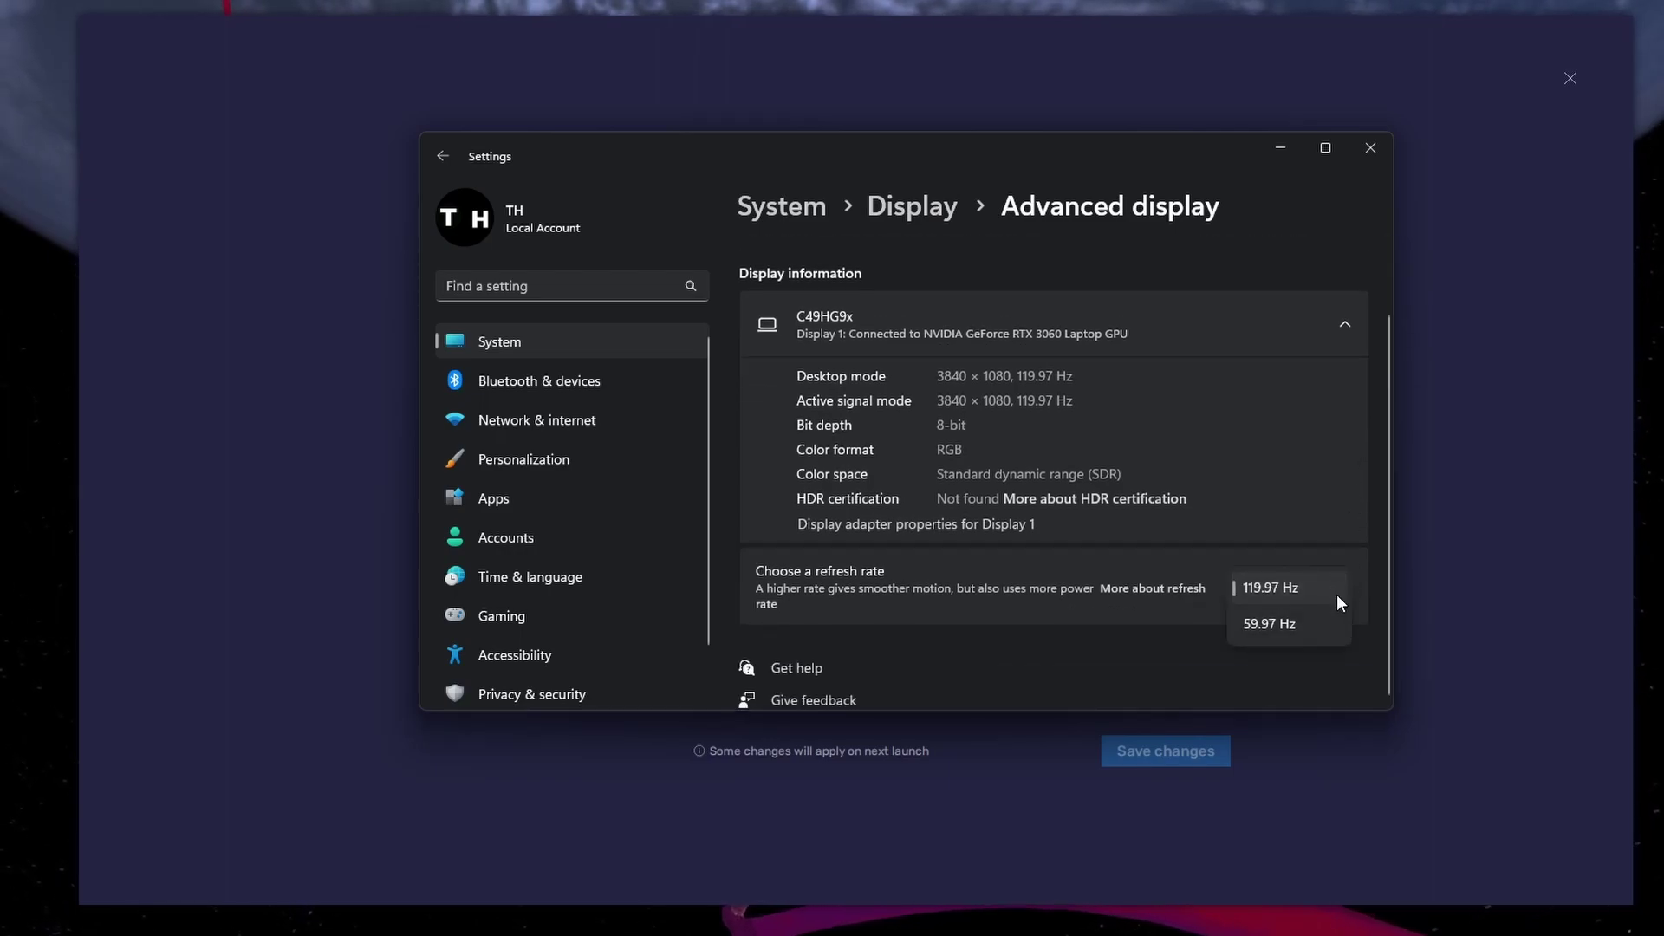
{"action": "left_click", "coordinate": [1378, 568]}
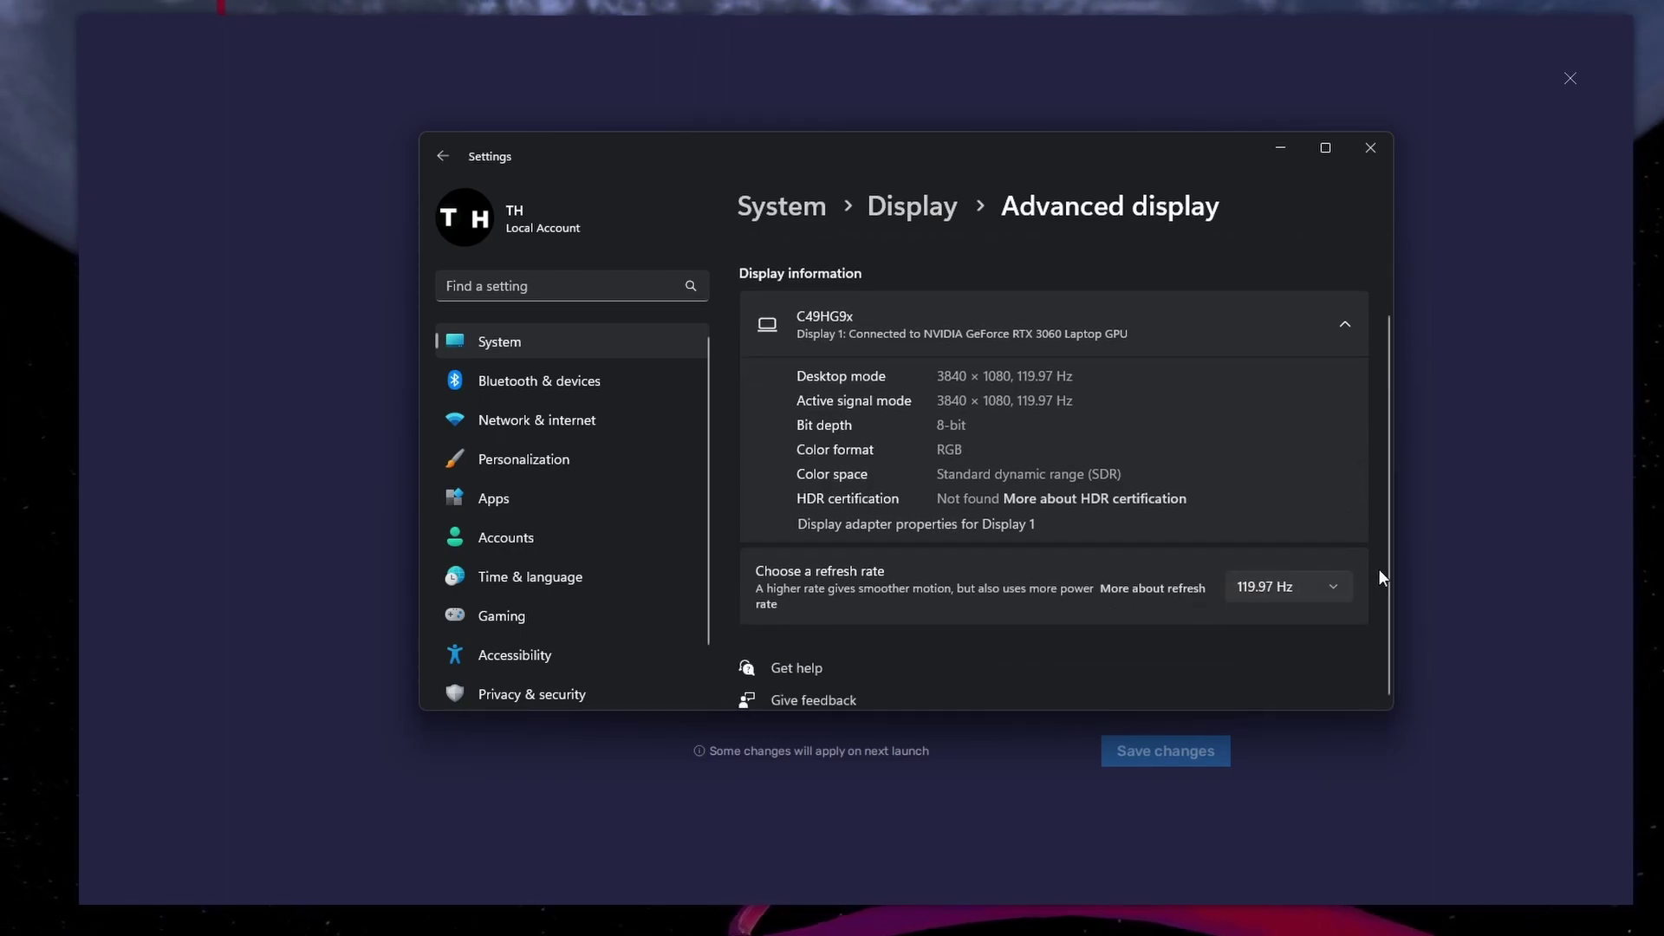
{"action": "left_click", "coordinate": [1382, 159]}
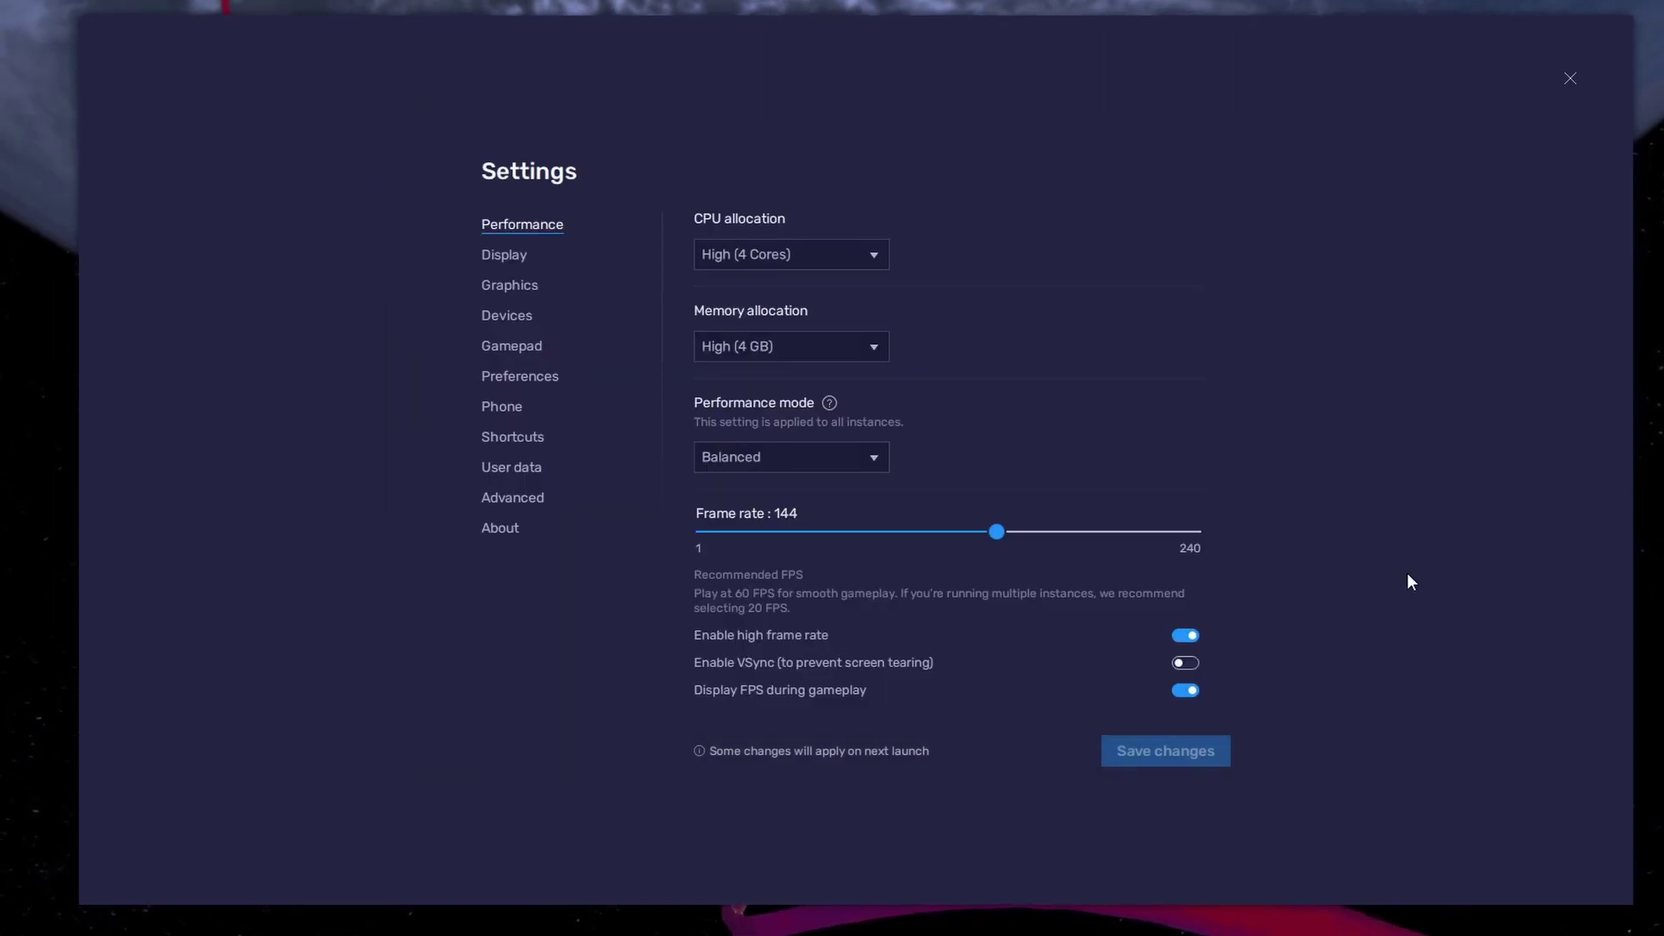
Step: Keep the FPS counter on and the display orientation at Landscape
{"action": "left_click", "coordinate": [1187, 691]}
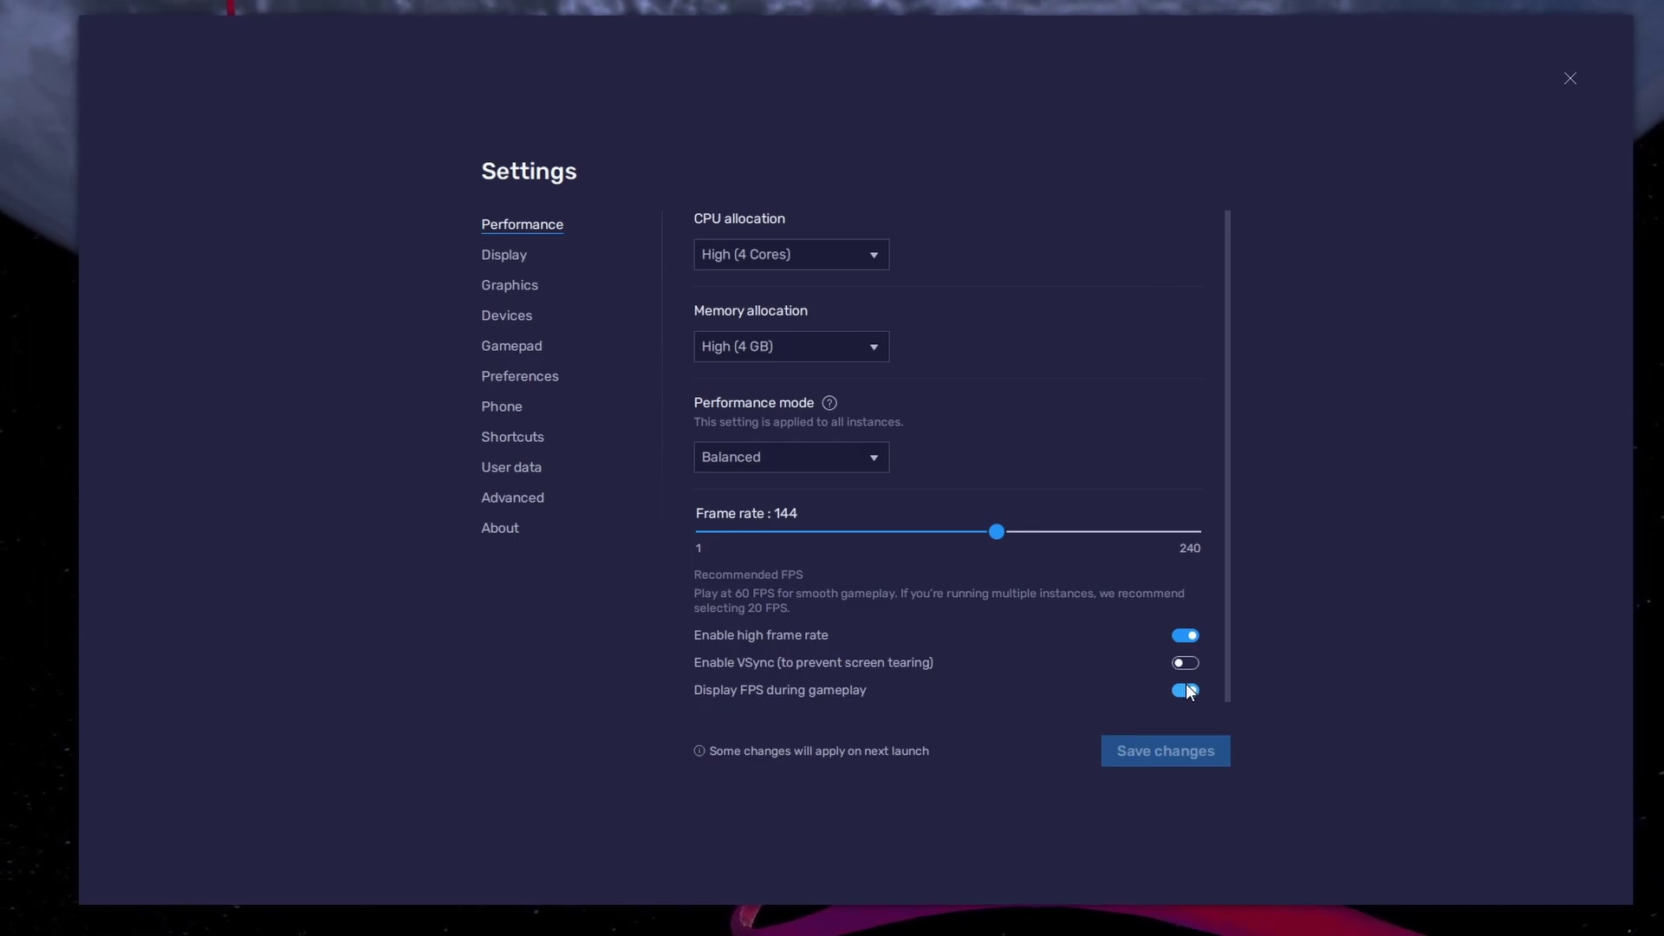
{"action": "left_click", "coordinate": [504, 254]}
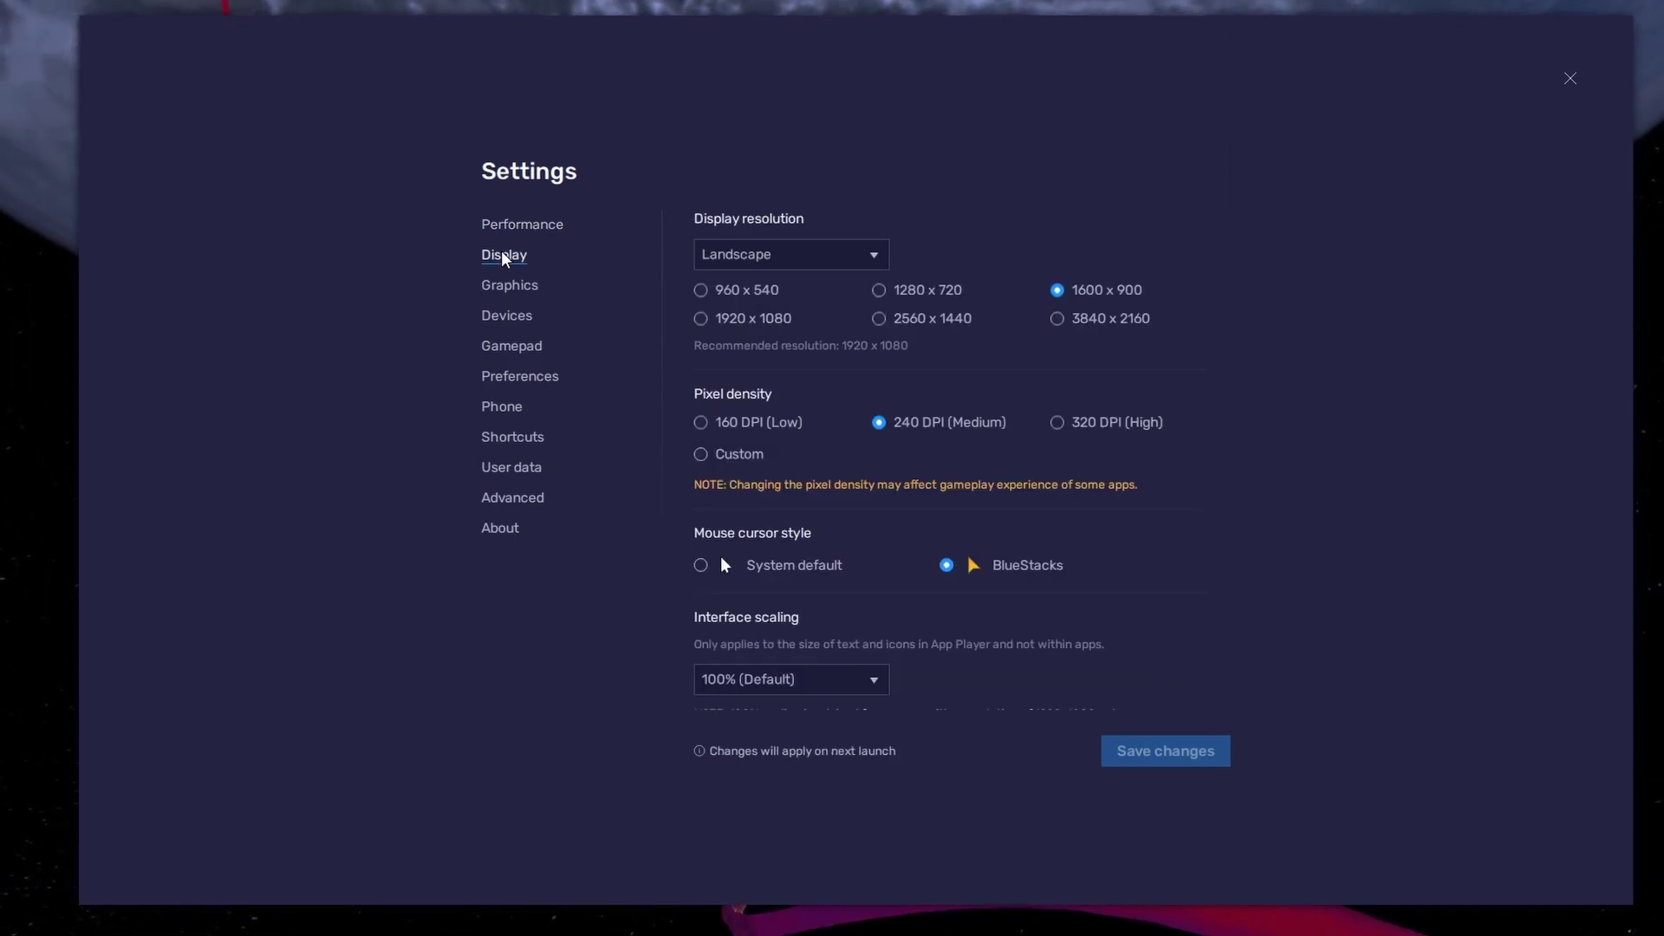
{"action": "left_click", "coordinate": [820, 260]}
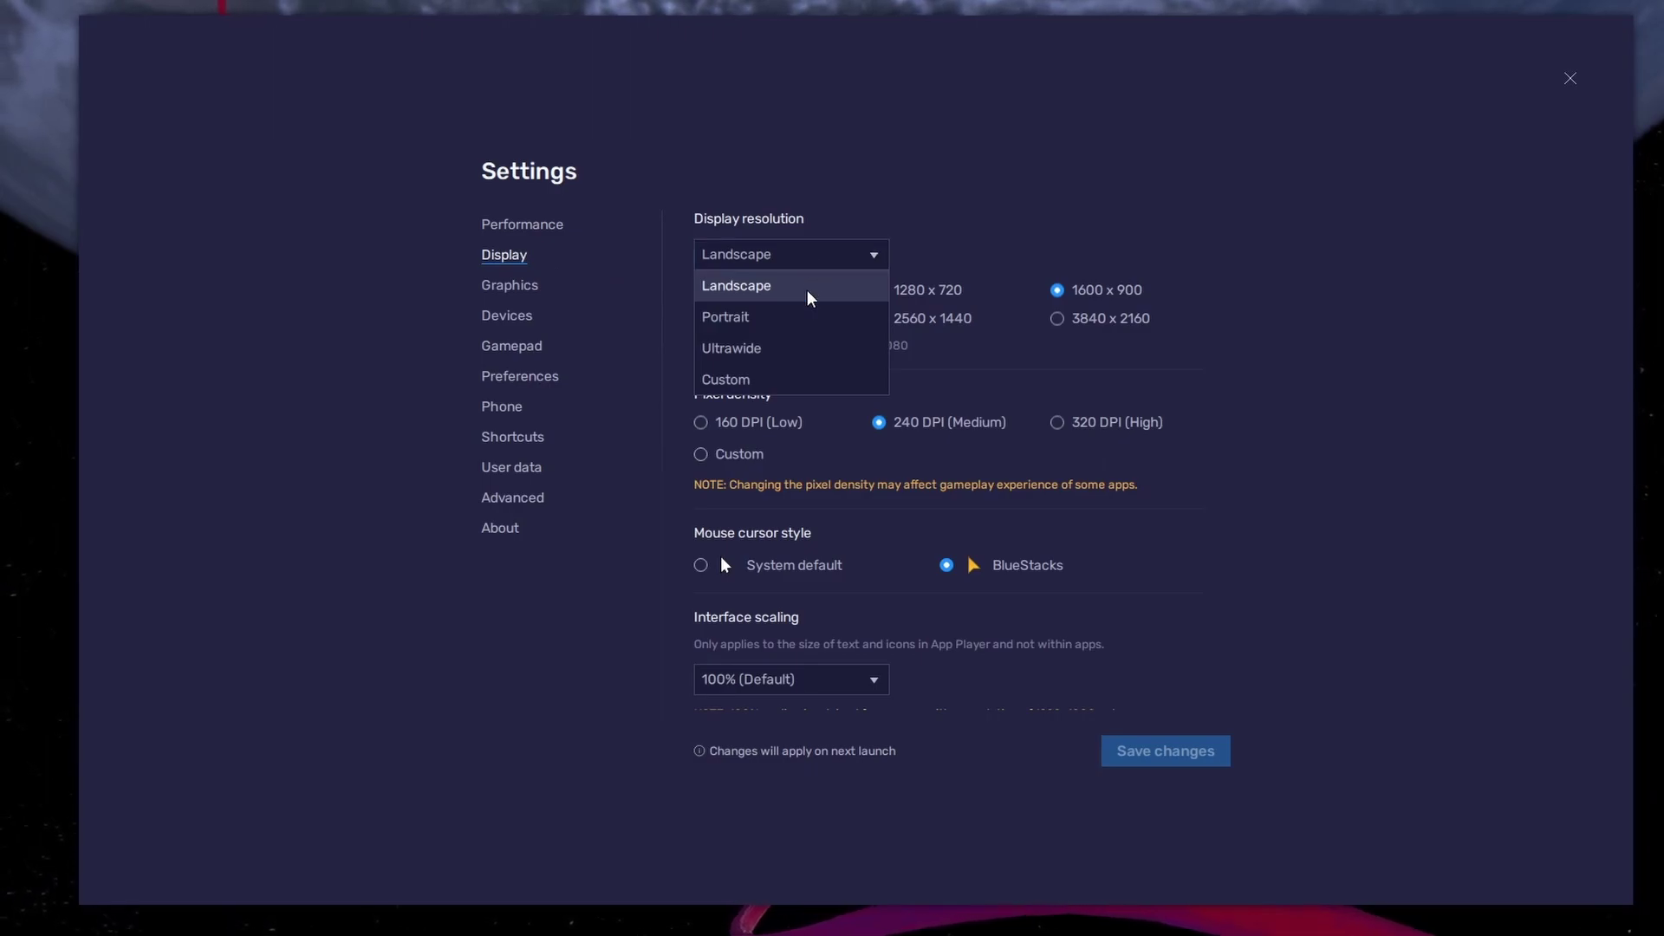
{"action": "left_click", "coordinate": [808, 289]}
Step: Try other resolutions, restore 1600 x 900, and close the emulator settings
{"action": "left_click", "coordinate": [879, 290]}
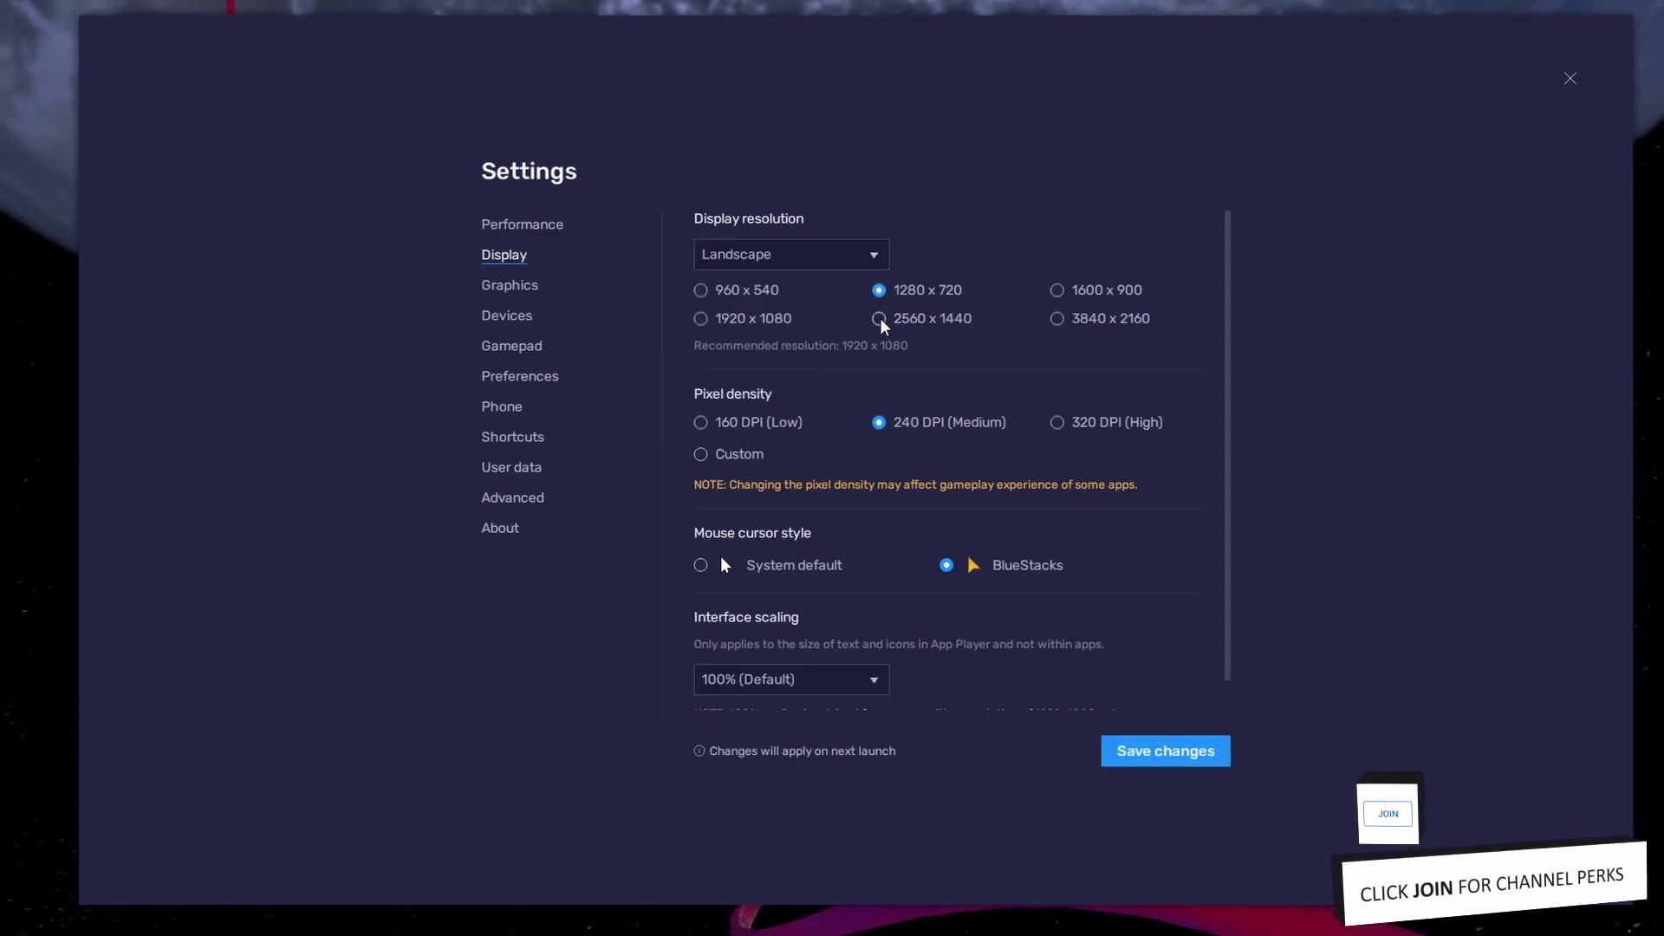
{"action": "left_click", "coordinate": [881, 318]}
{"action": "left_click", "coordinate": [1057, 318]}
{"action": "left_click", "coordinate": [1057, 290]}
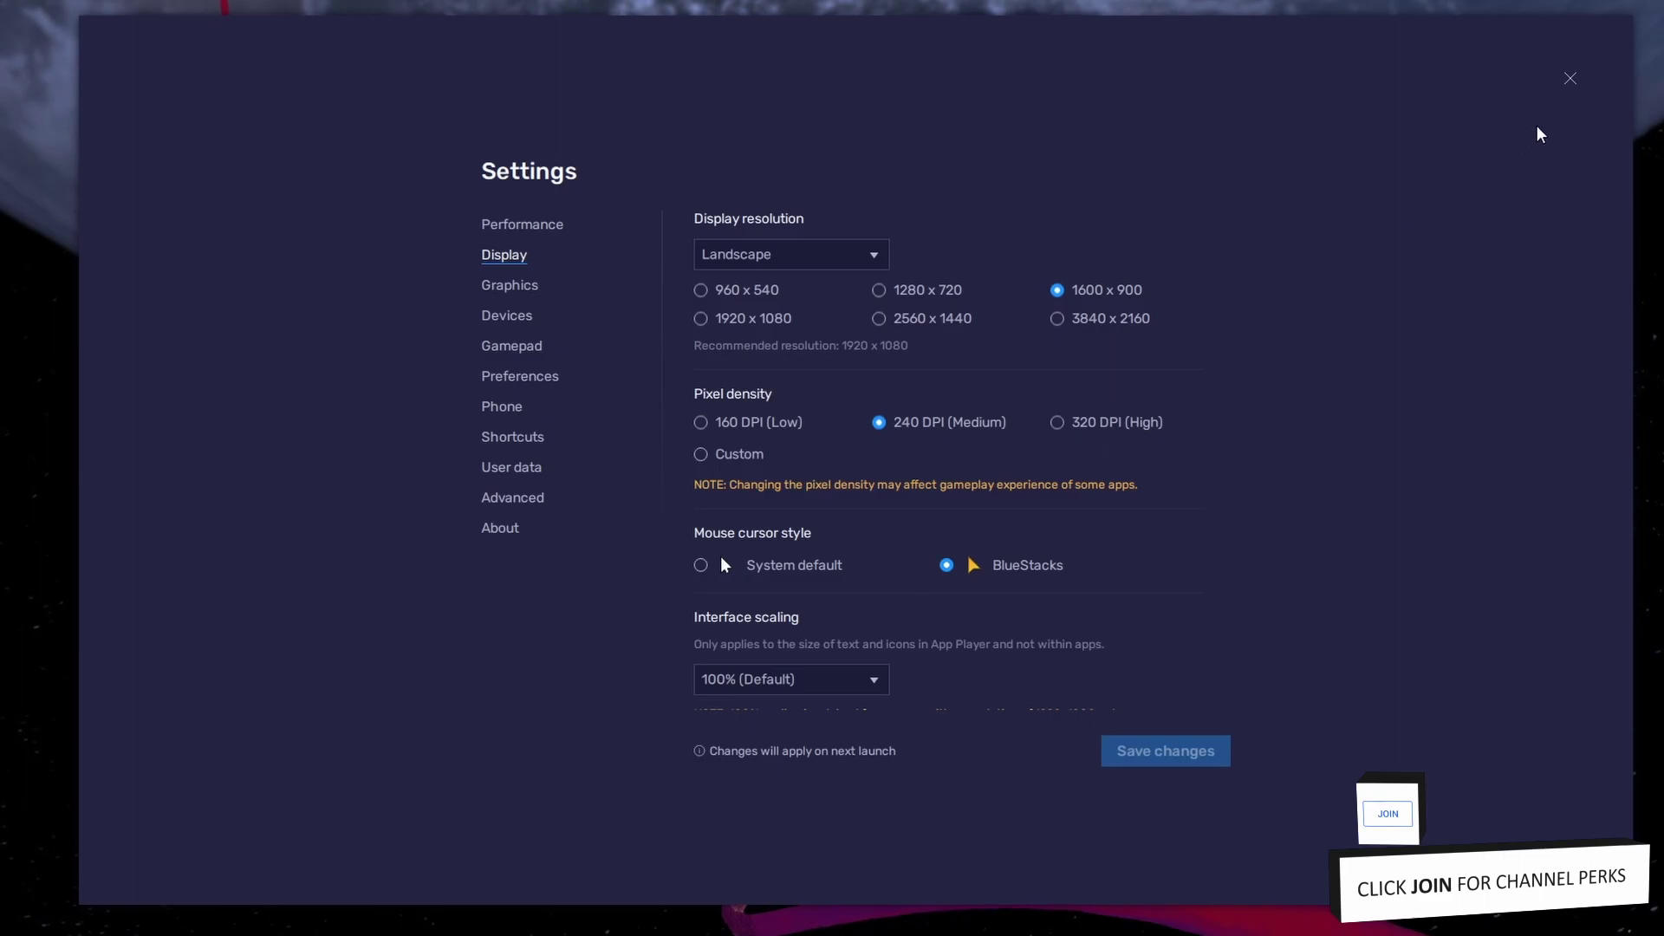
{"action": "left_click", "coordinate": [1570, 78]}
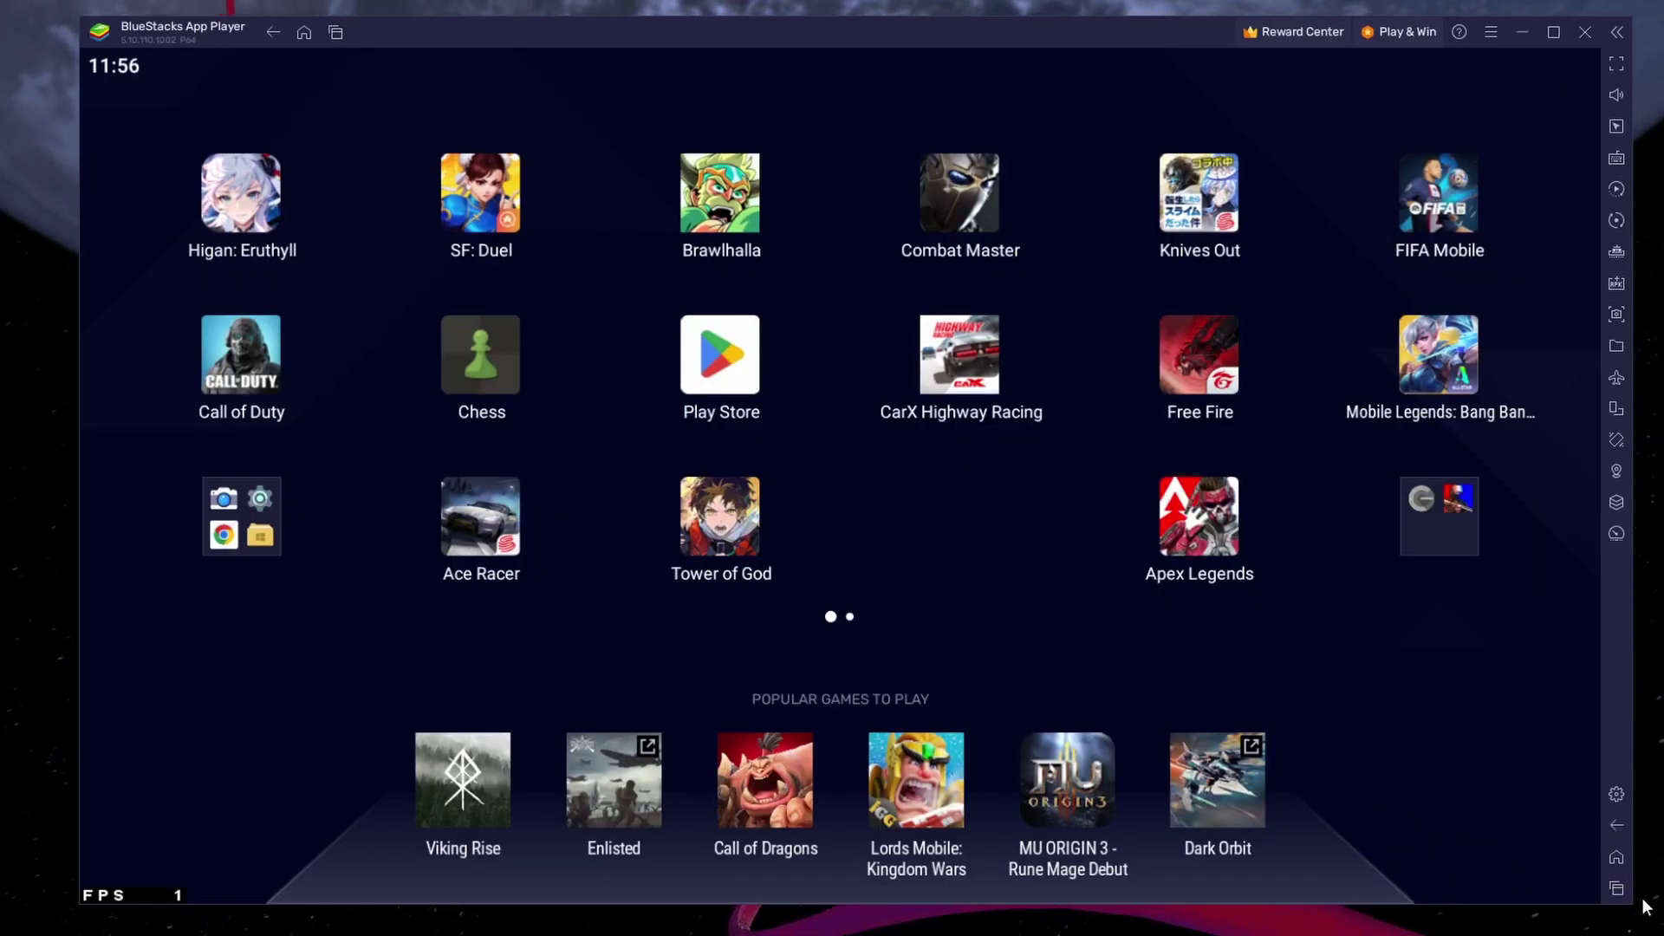
Step: Enlarge the emulator window and leave on-screen controls switched off in Game controls
{"action": "left_click_drag", "start_coordinate": [1637, 915], "coordinate": [1644, 900]}
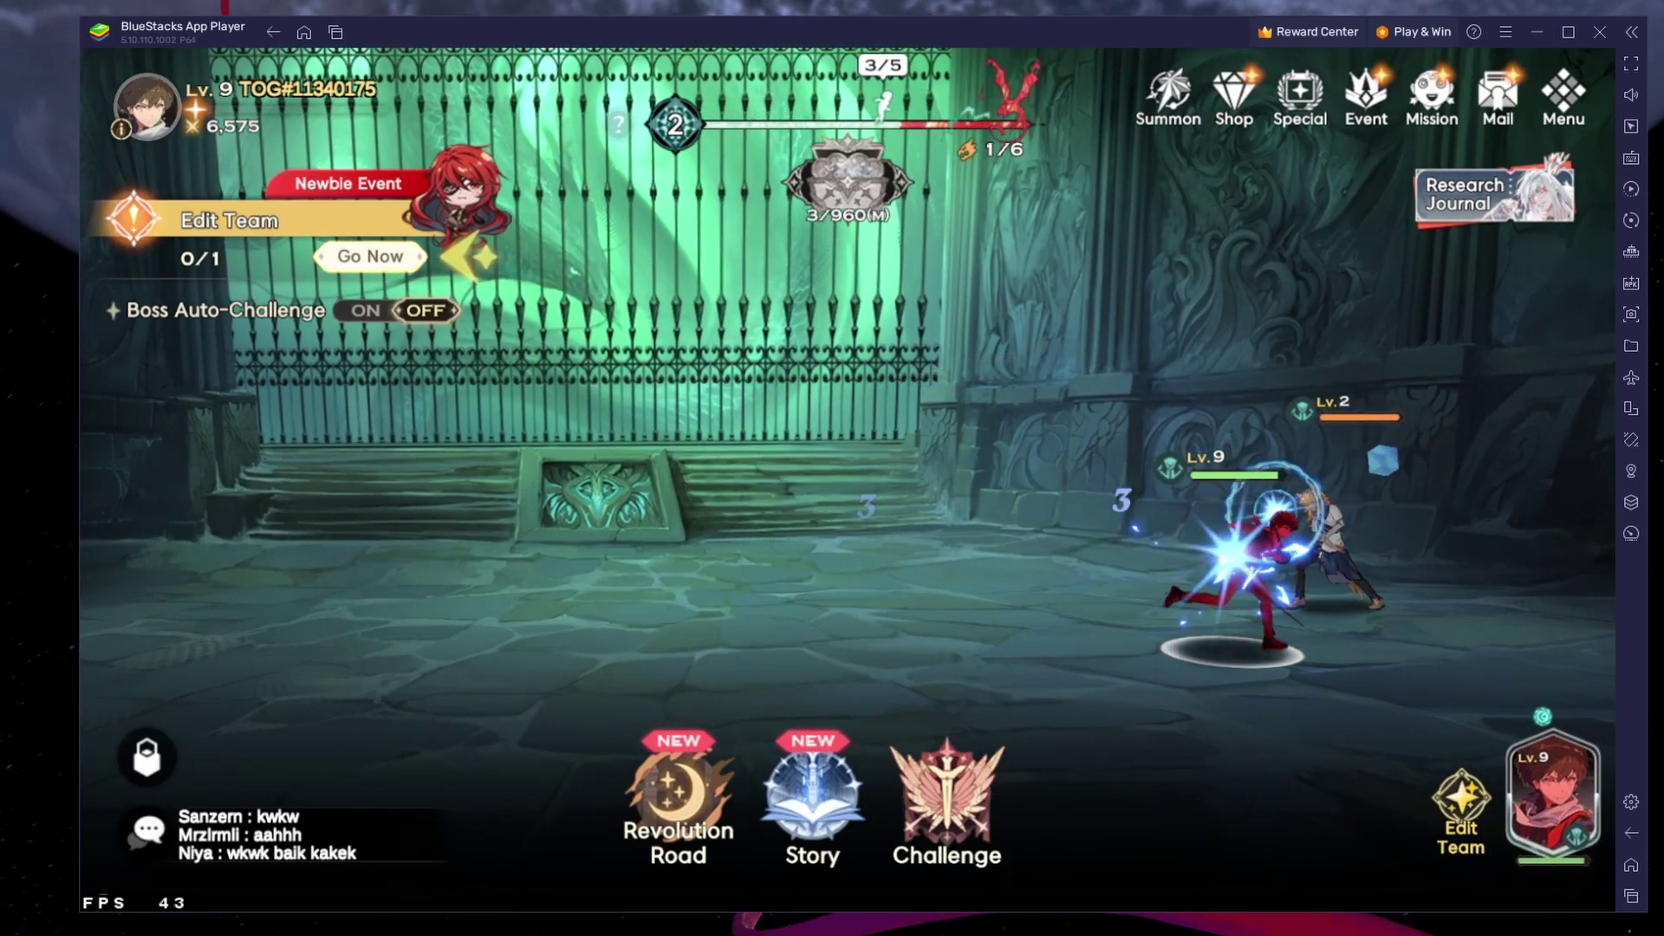
{"action": "left_click", "coordinate": [1631, 158]}
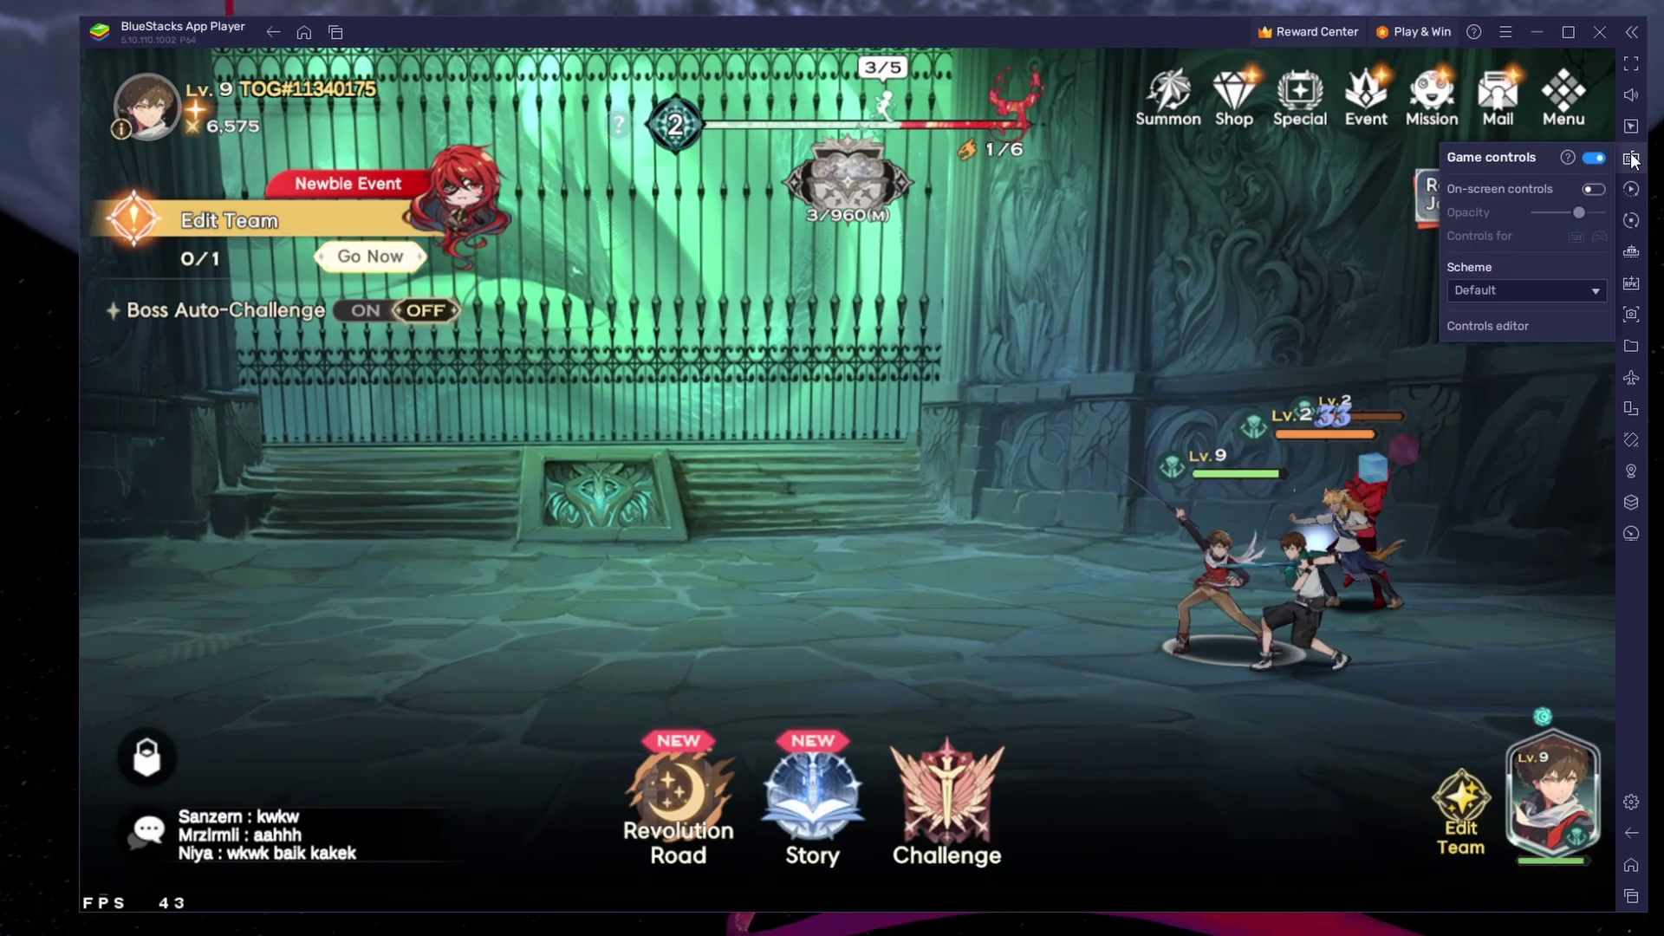
{"action": "left_click", "coordinate": [1595, 190]}
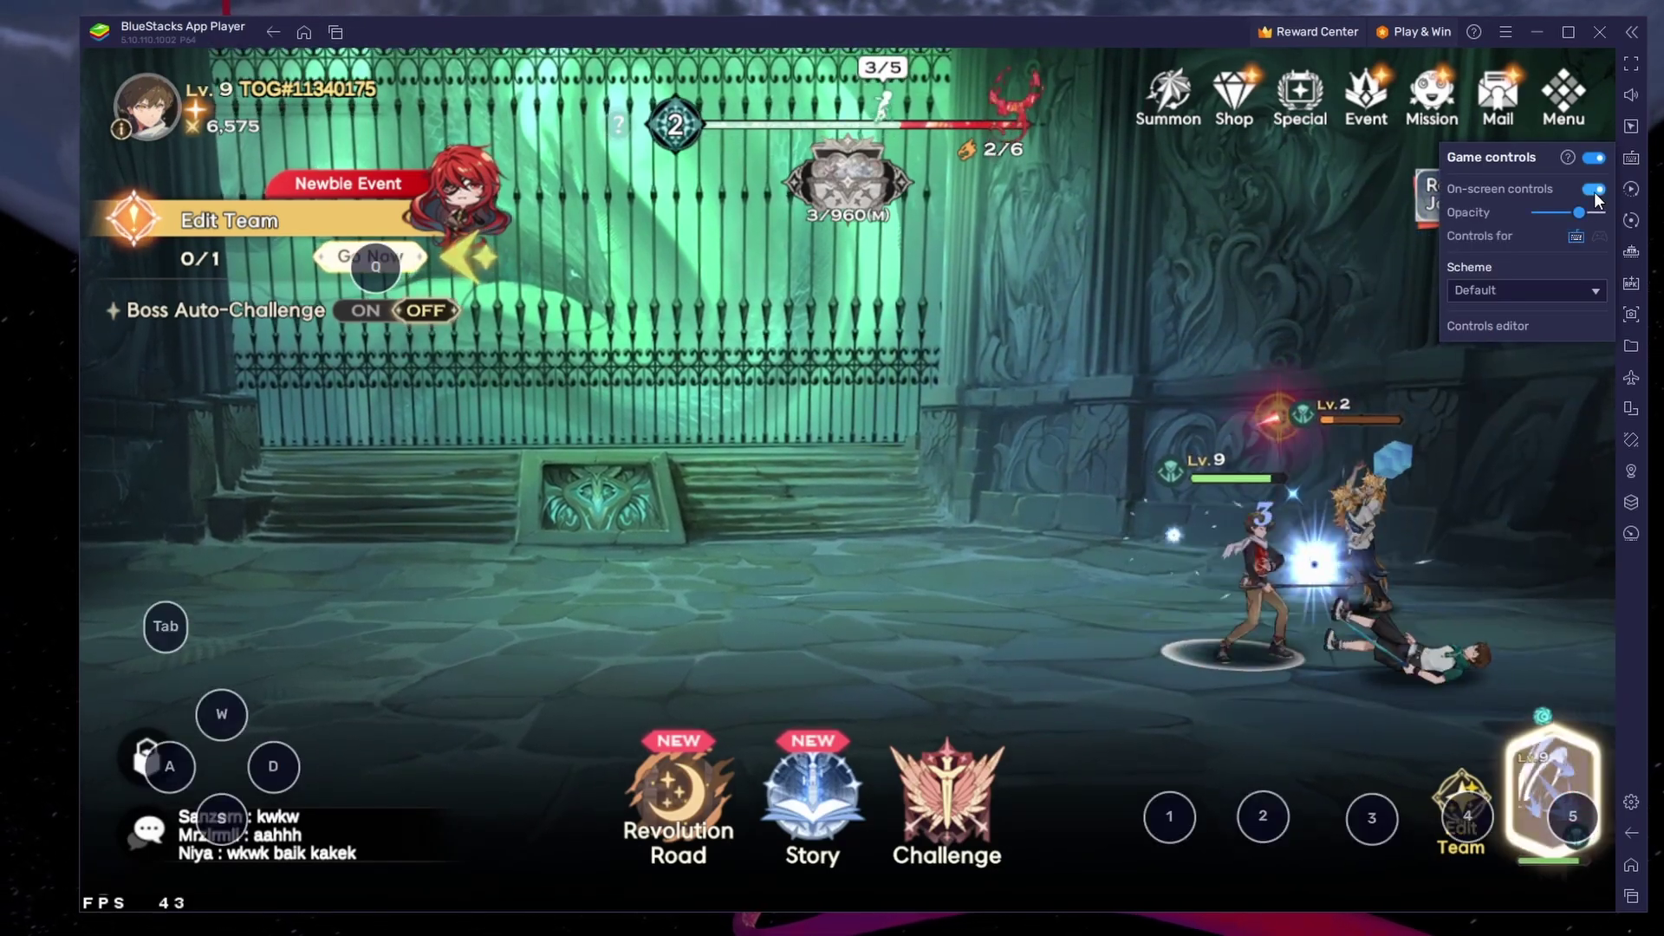
{"action": "left_click", "coordinate": [1594, 191]}
{"action": "left_click", "coordinate": [1594, 190]}
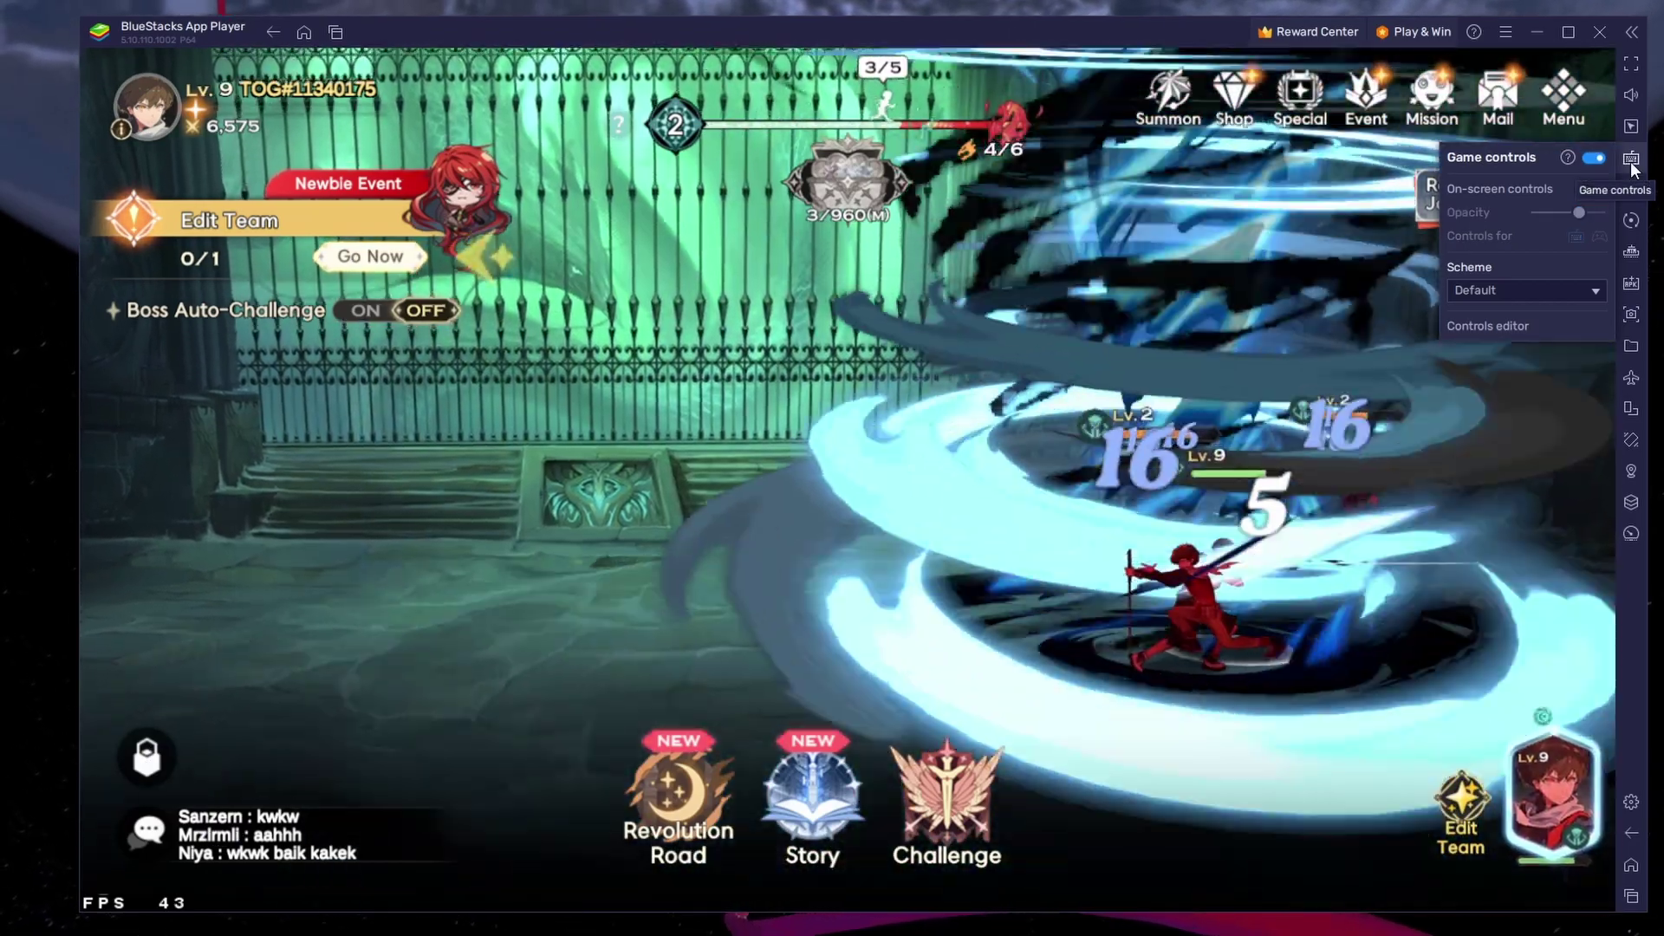
{"action": "left_click", "coordinate": [1633, 166]}
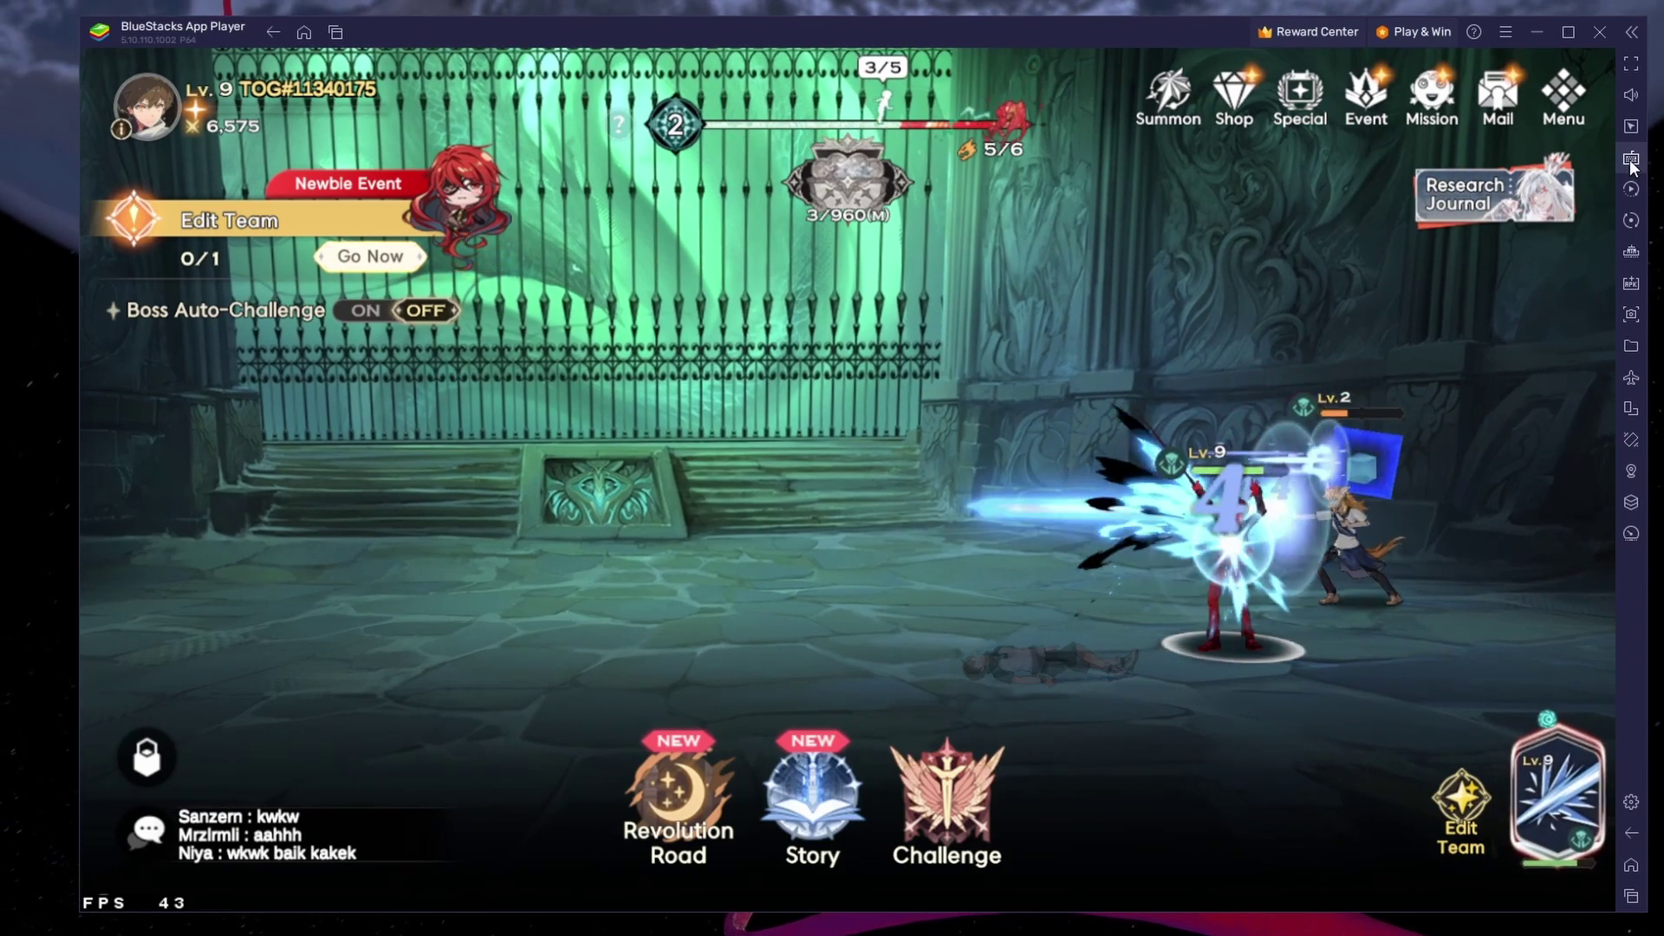
Step: Open Tower of God's Option menu on the Graphic tab
{"action": "left_click", "coordinate": [1565, 97]}
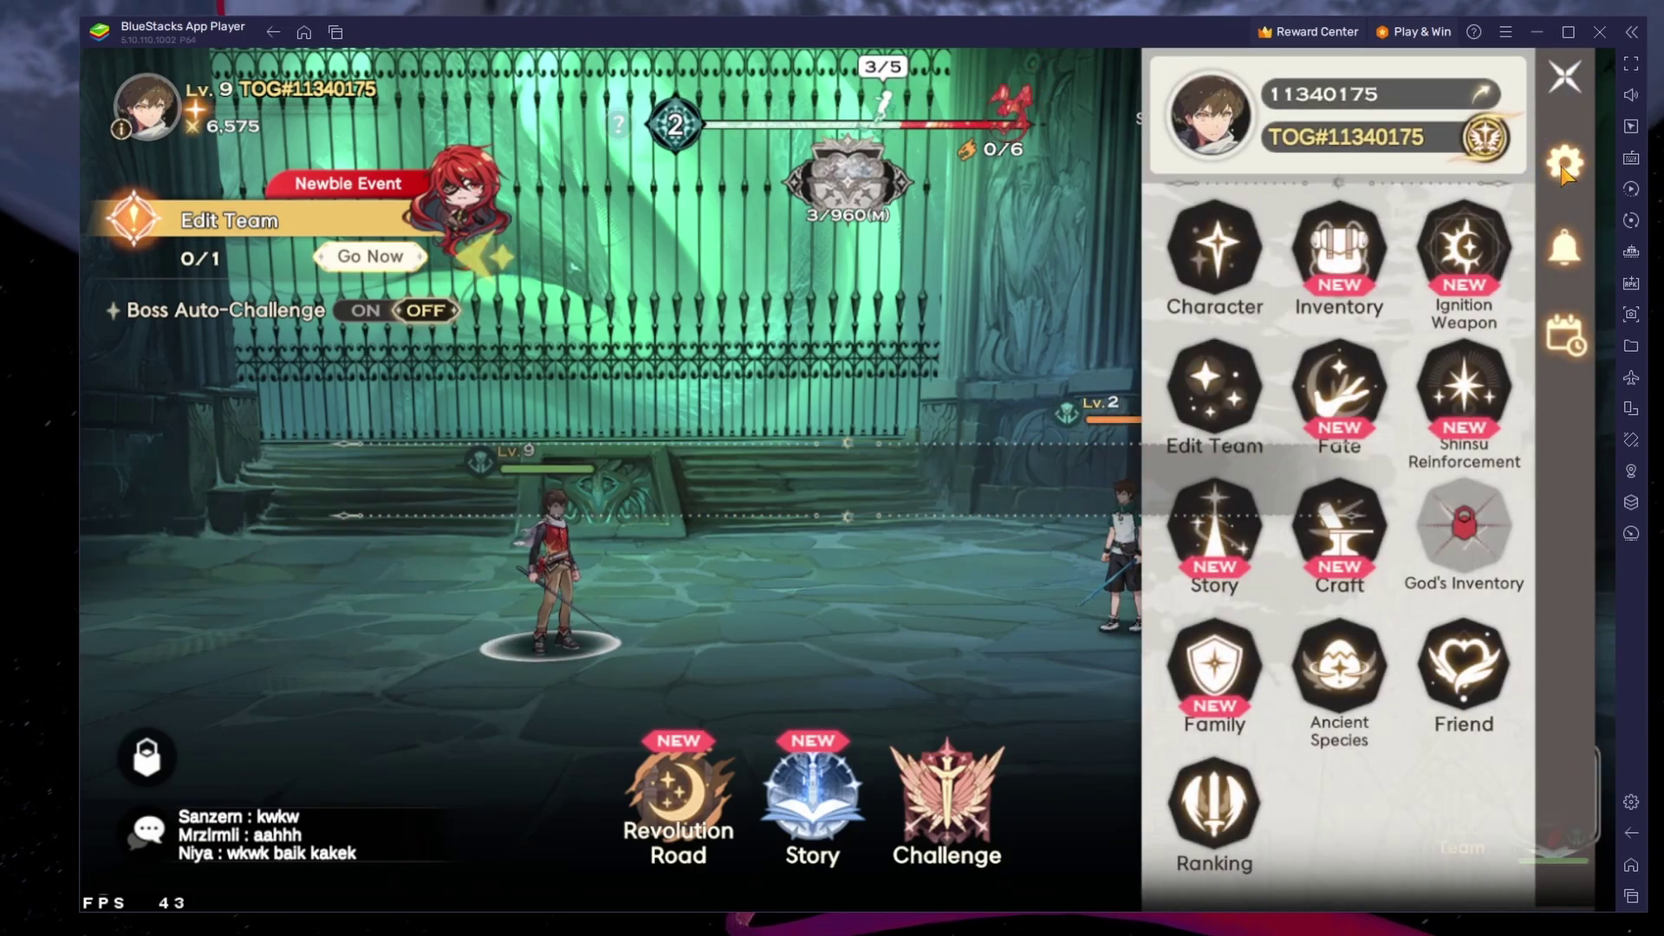
{"action": "left_click", "coordinate": [1564, 166]}
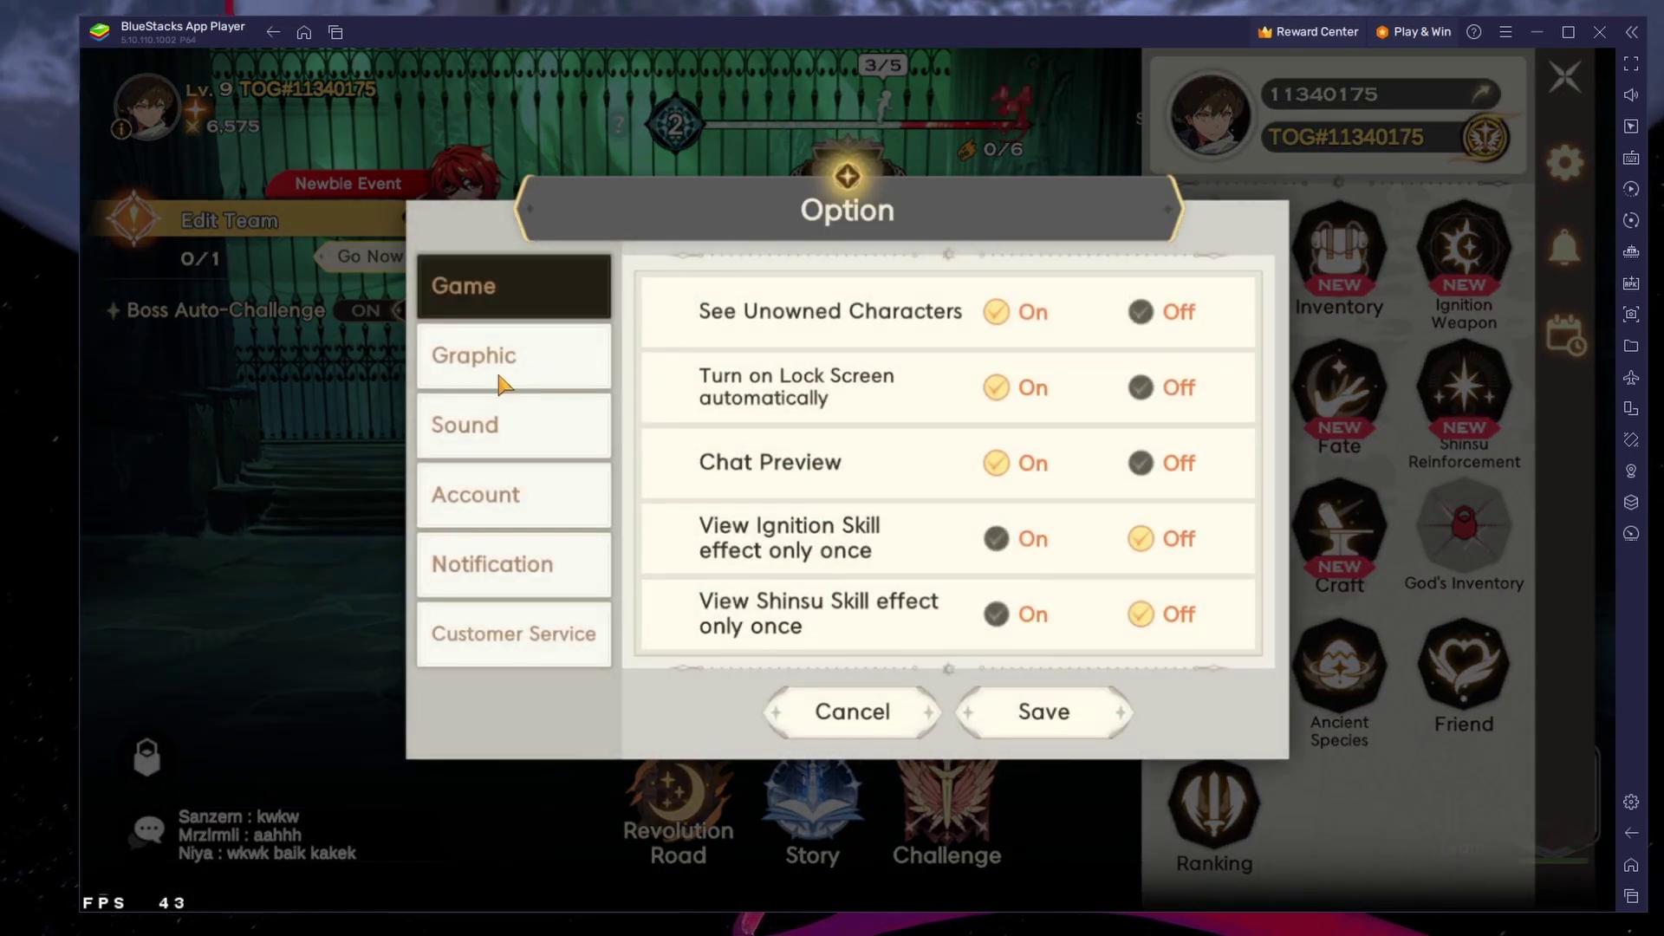
{"action": "left_click", "coordinate": [503, 384]}
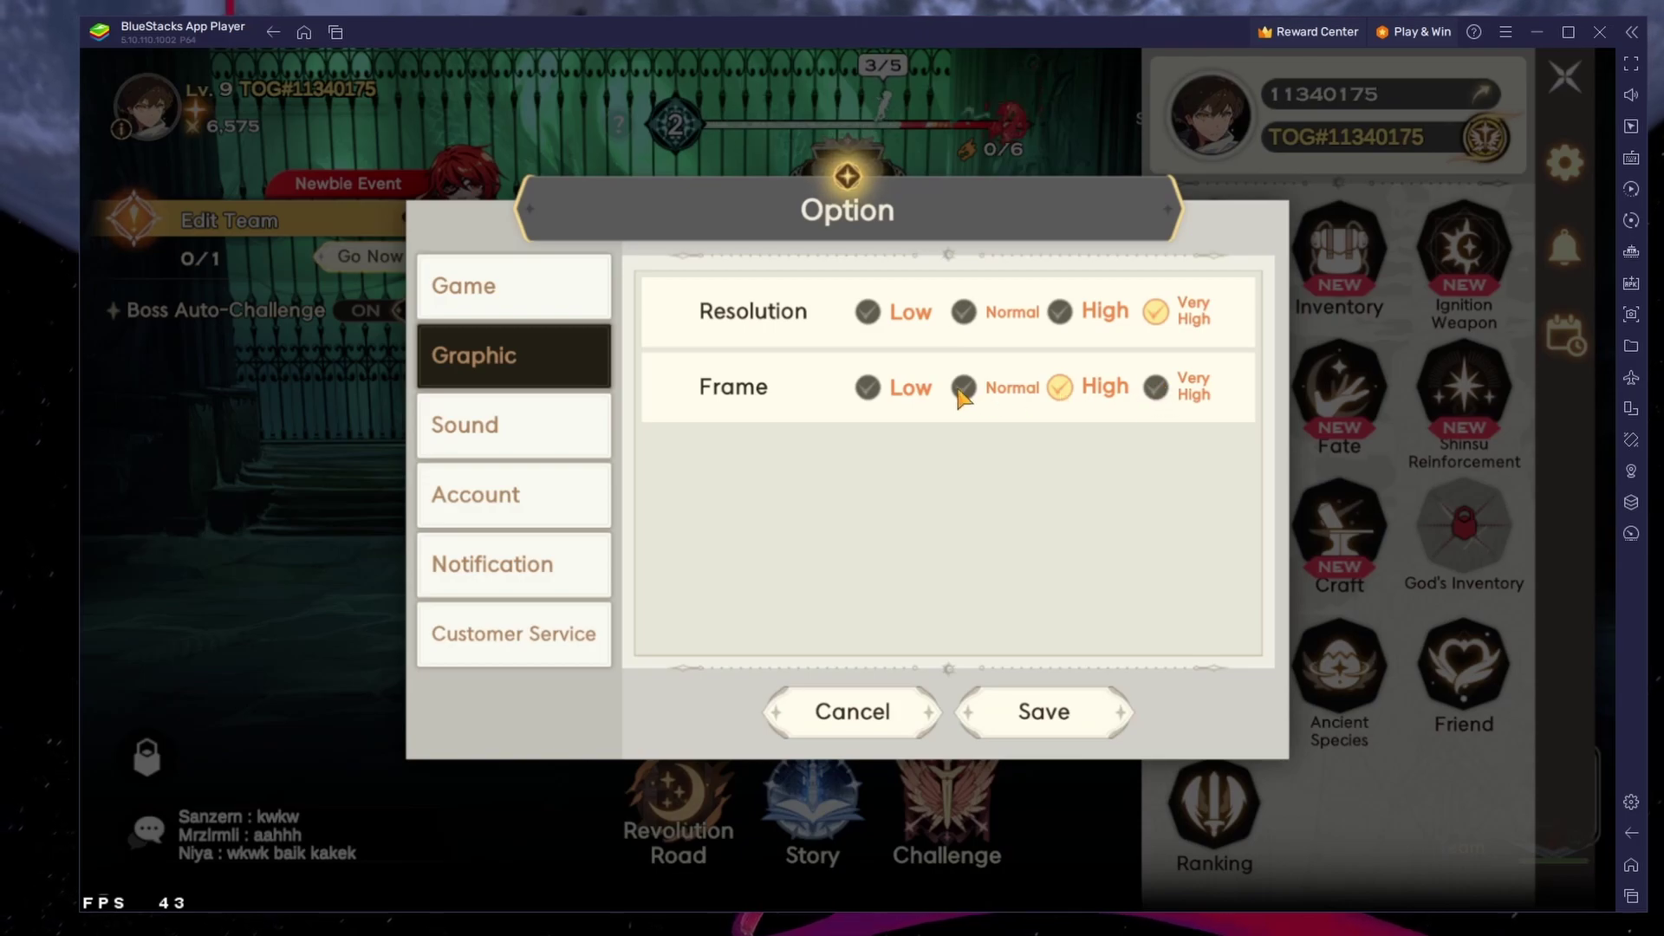
Step: Save the graphic options and enter story dungeon 1-1, The Arrival To The Second Floor
{"action": "left_click", "coordinate": [999, 714]}
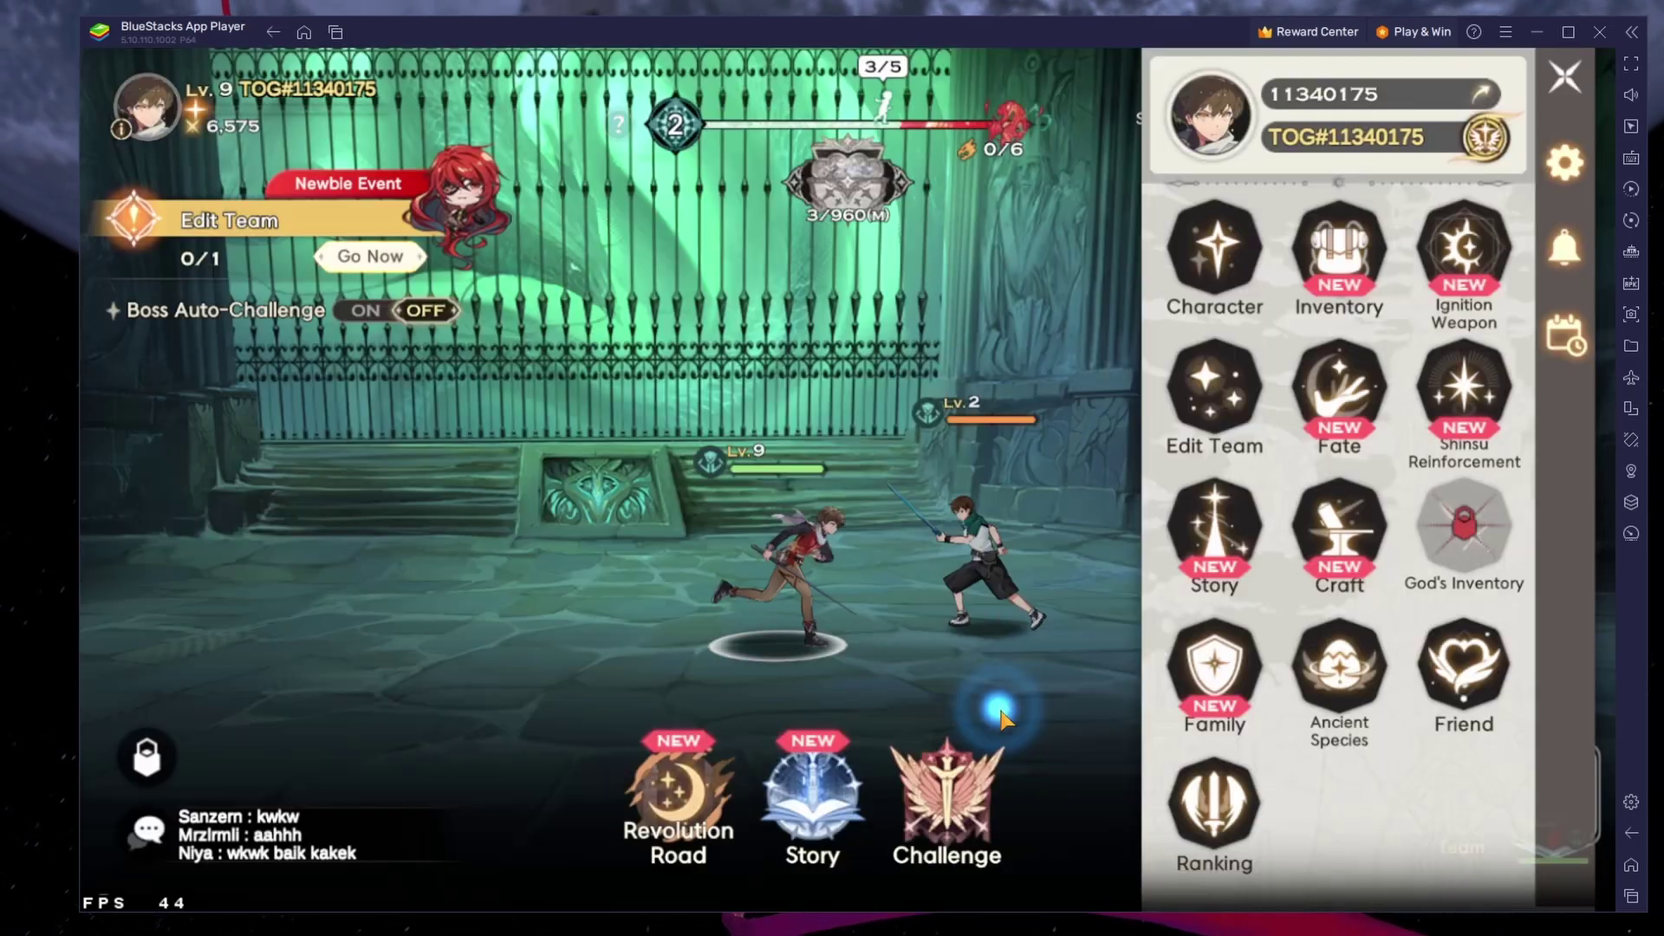
{"action": "left_click", "coordinate": [1565, 75]}
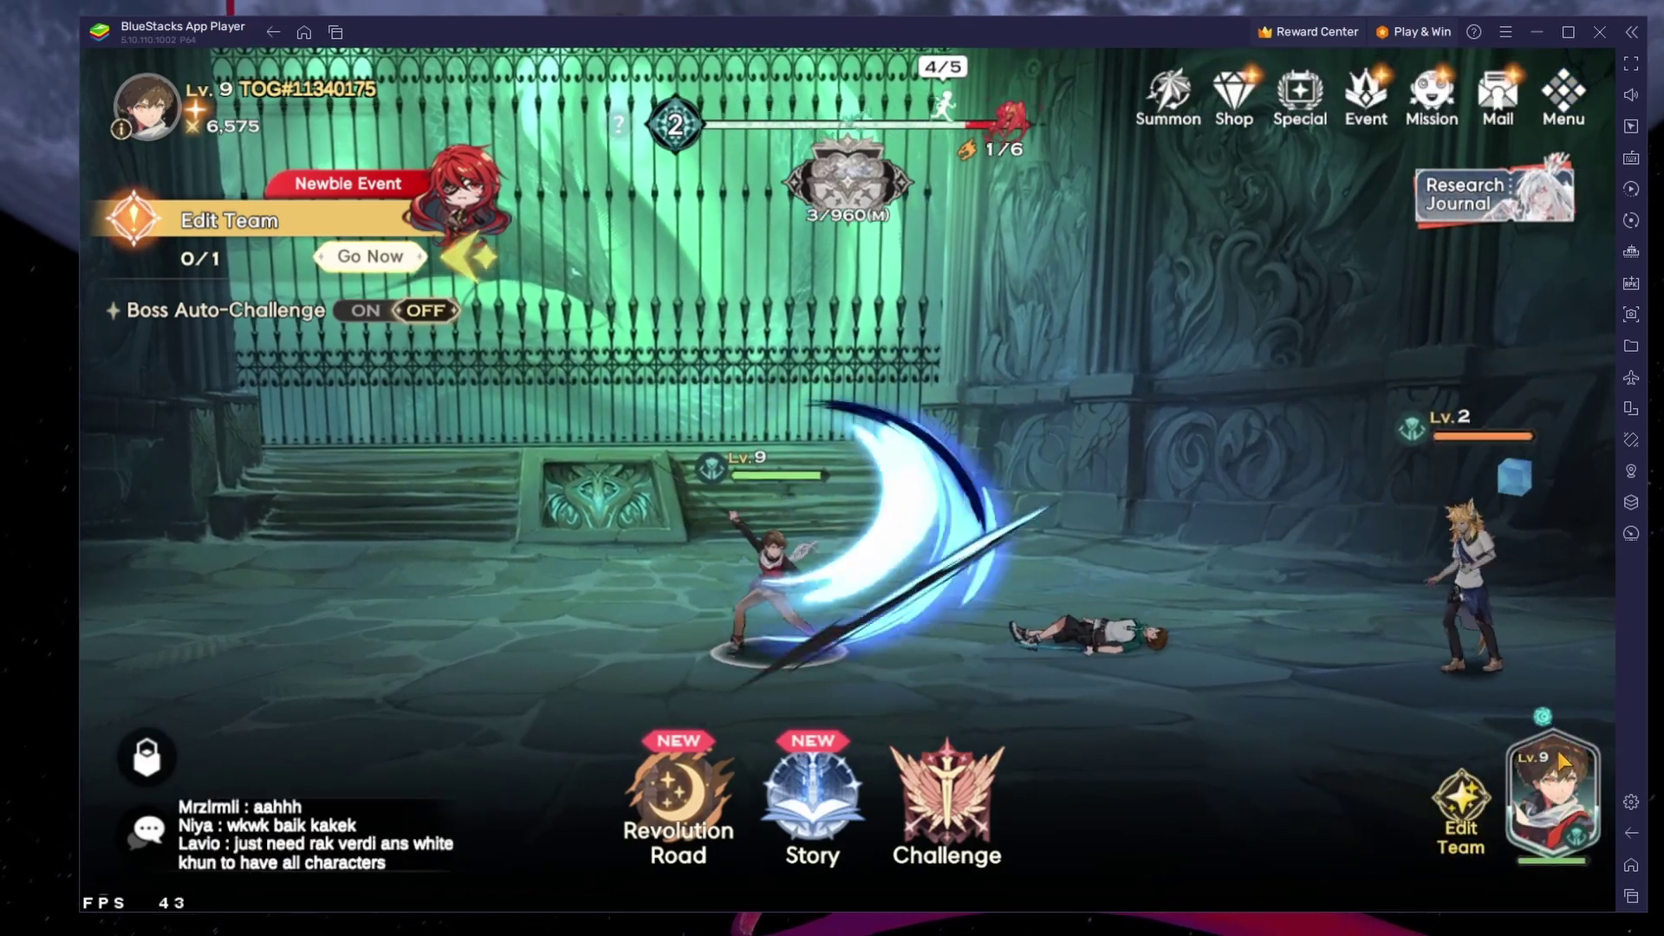
{"action": "left_click", "coordinate": [790, 838]}
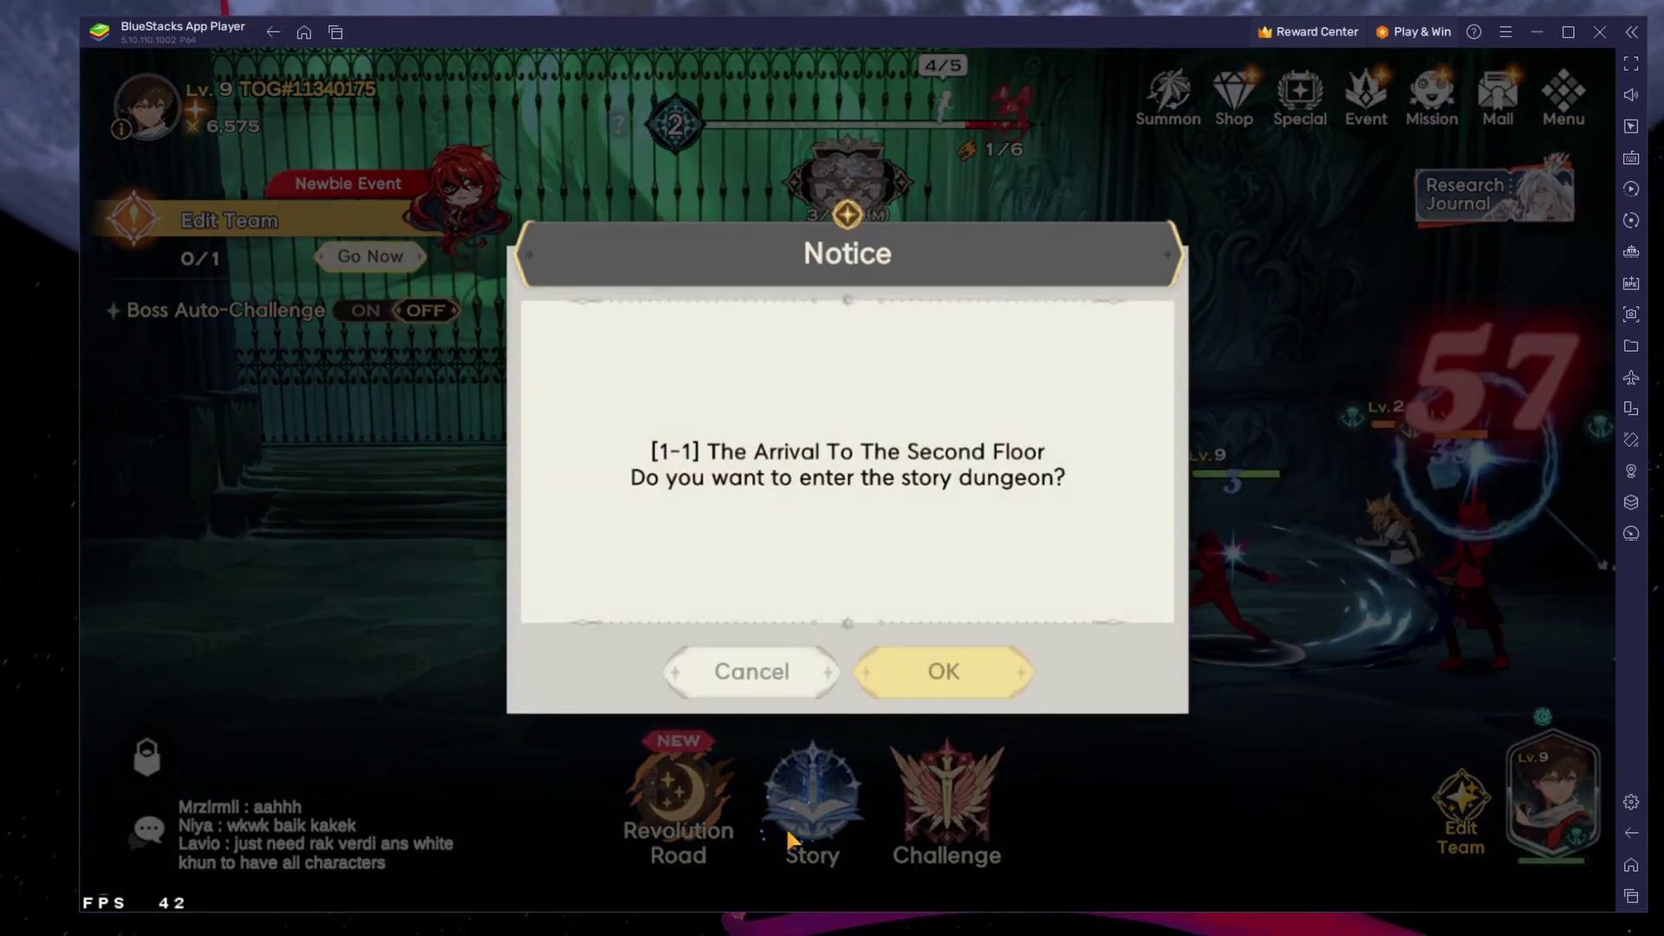
{"action": "left_click", "coordinate": [937, 667]}
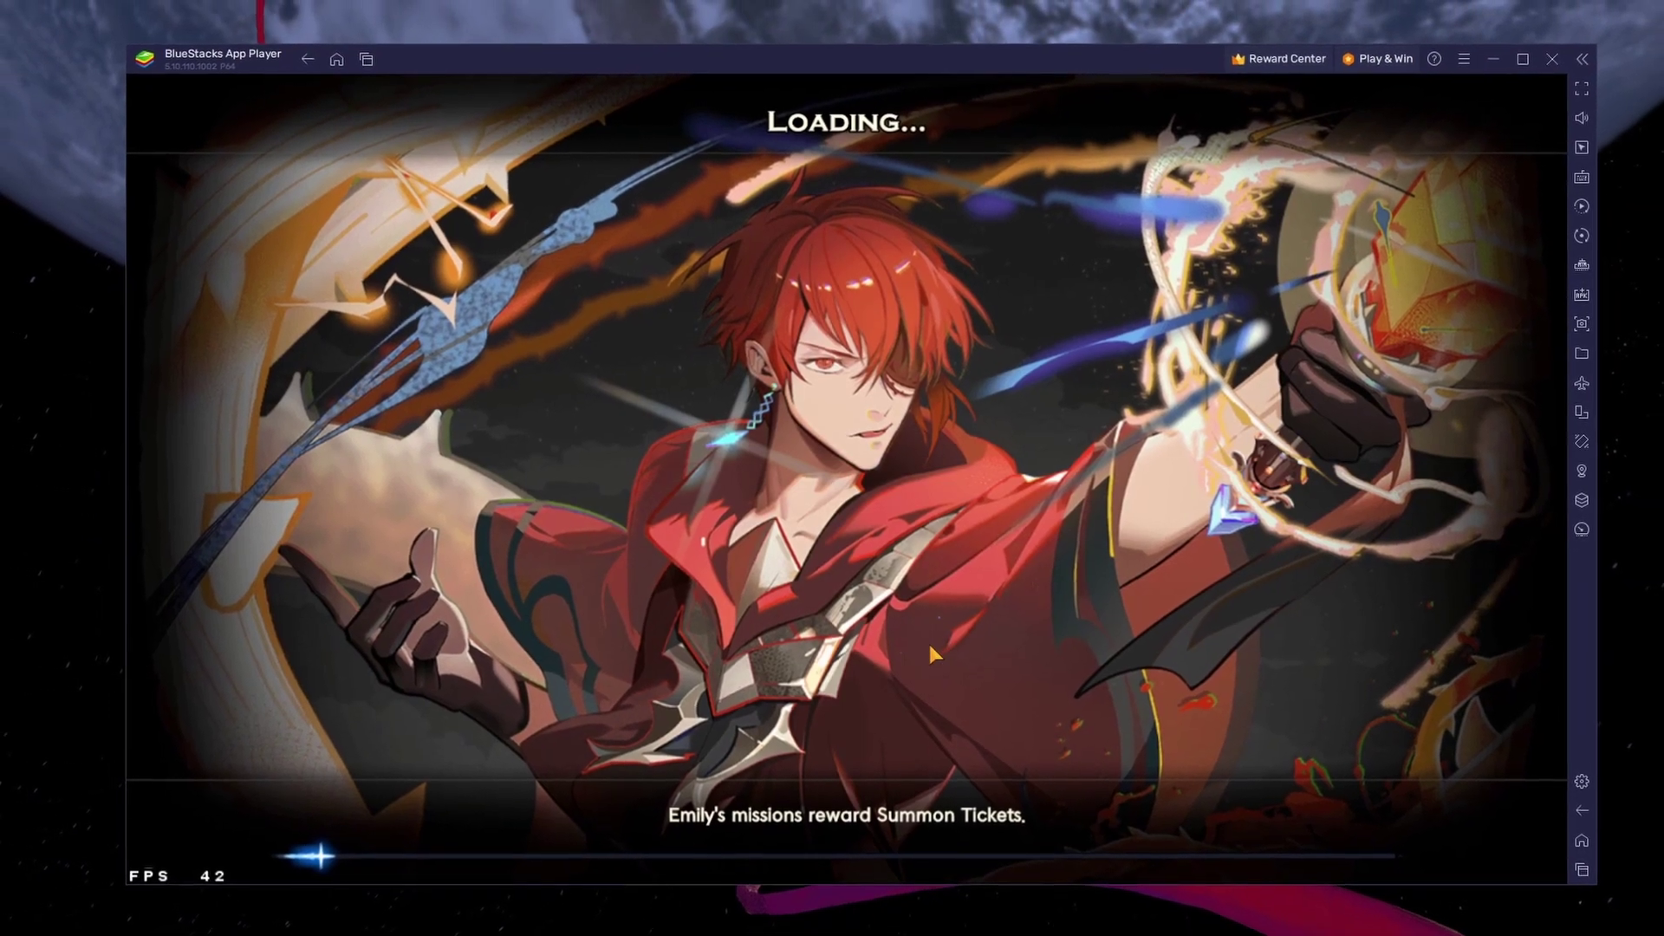